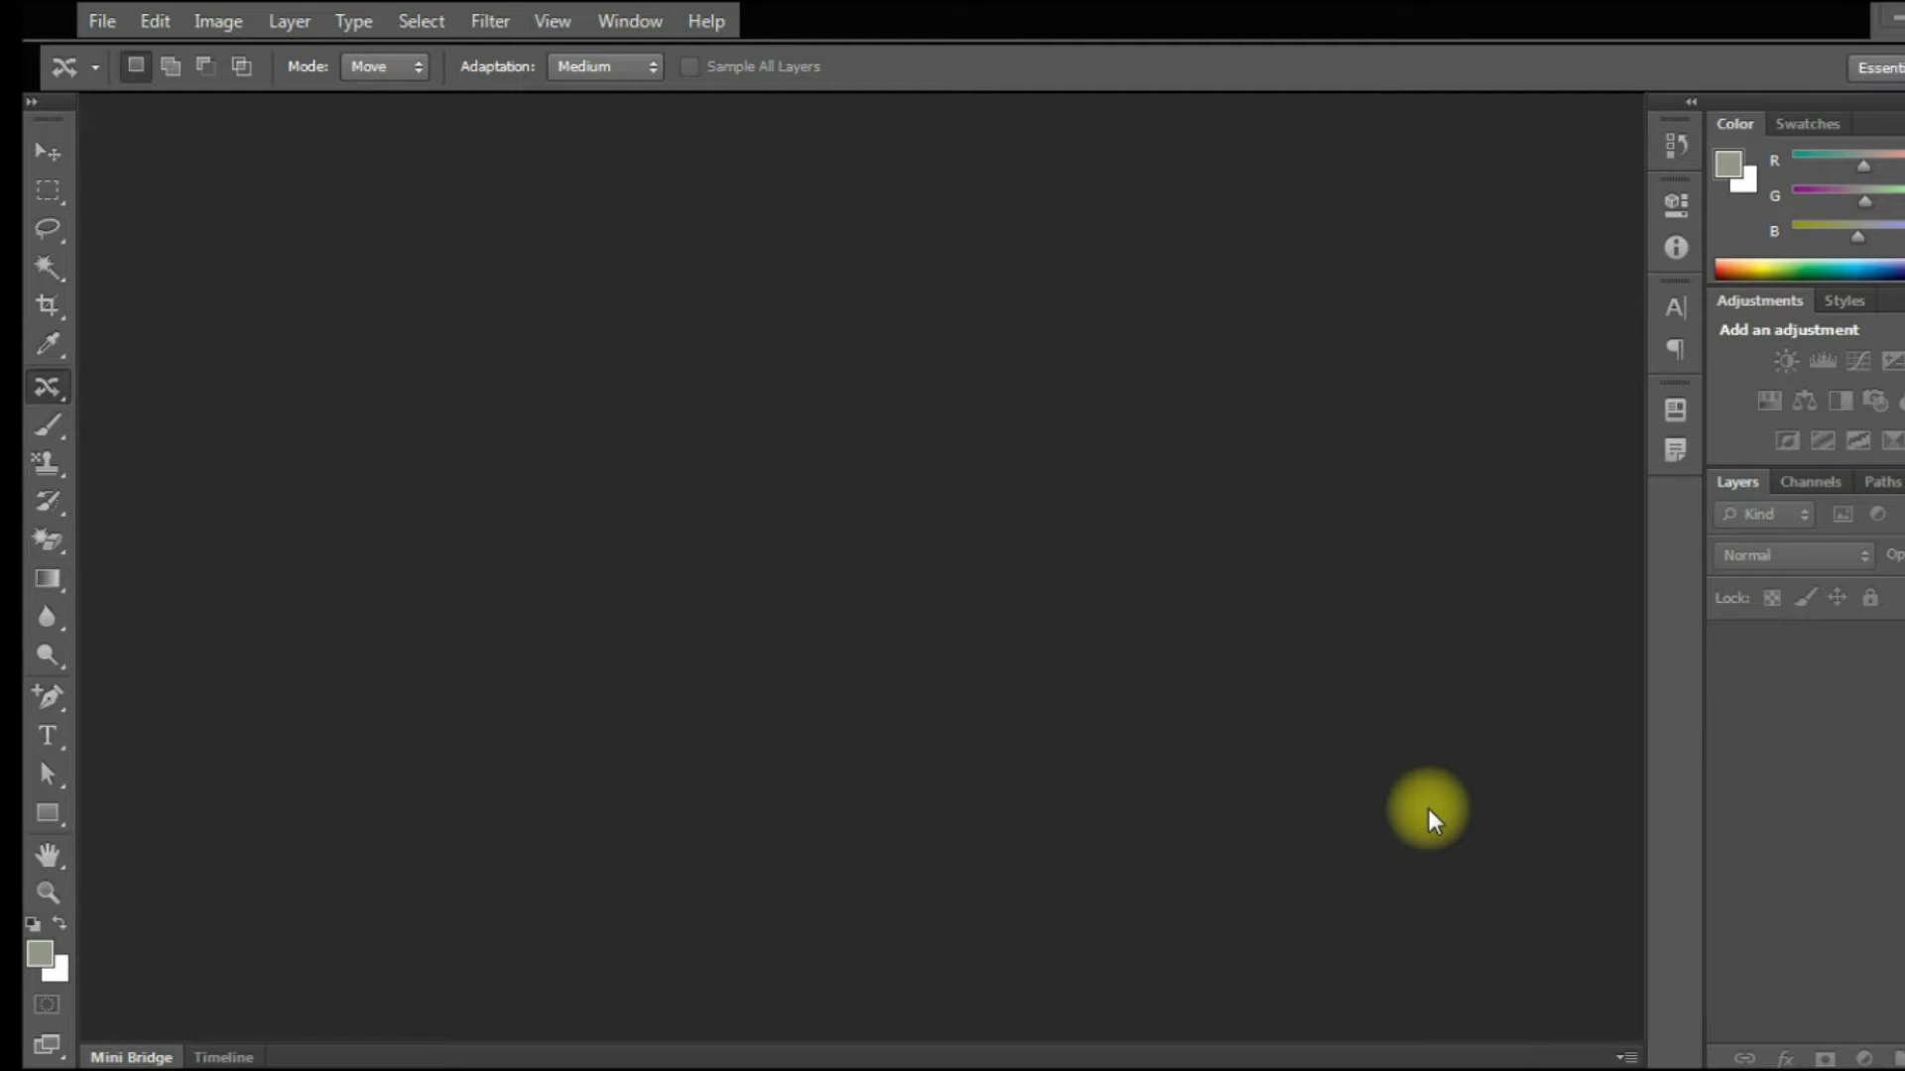
# - Choose the Patch Tool from the healing tools group
pyautogui.rightClick(50, 389)
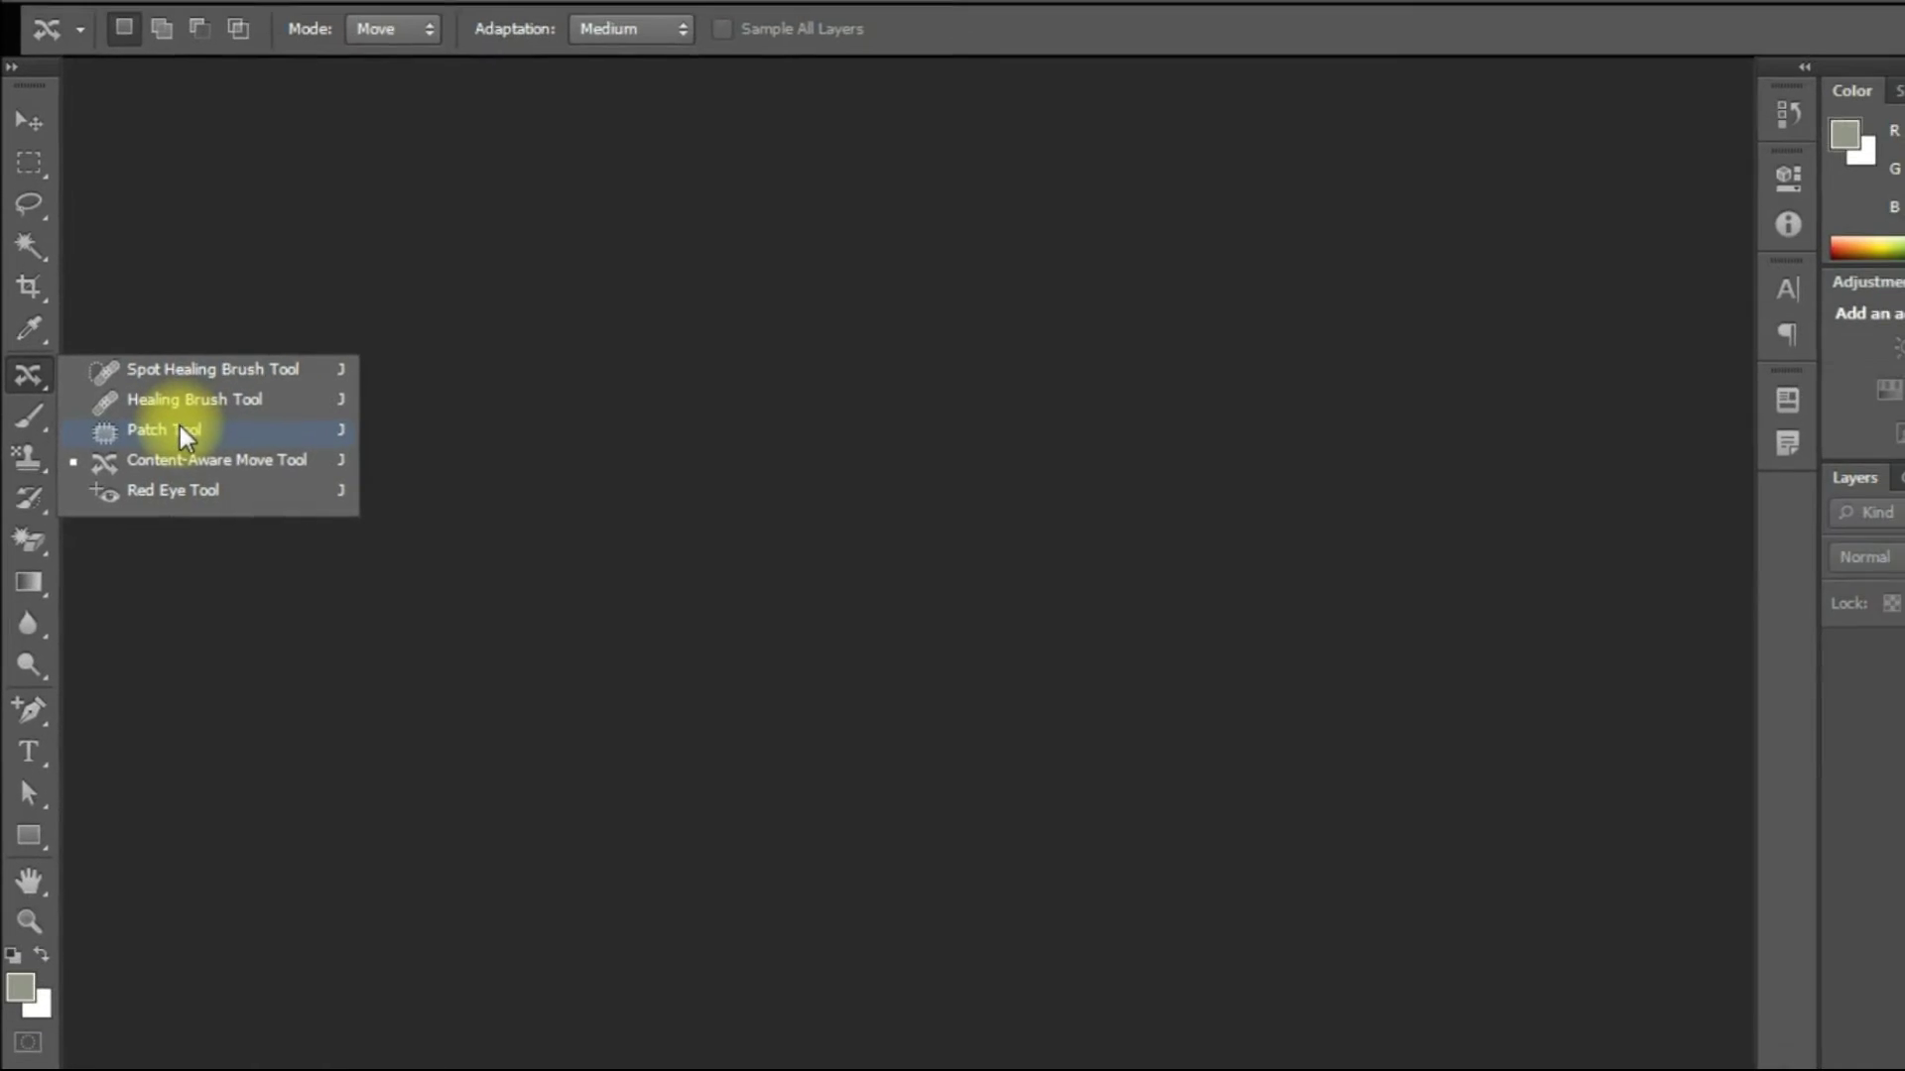
pyautogui.click(181, 429)
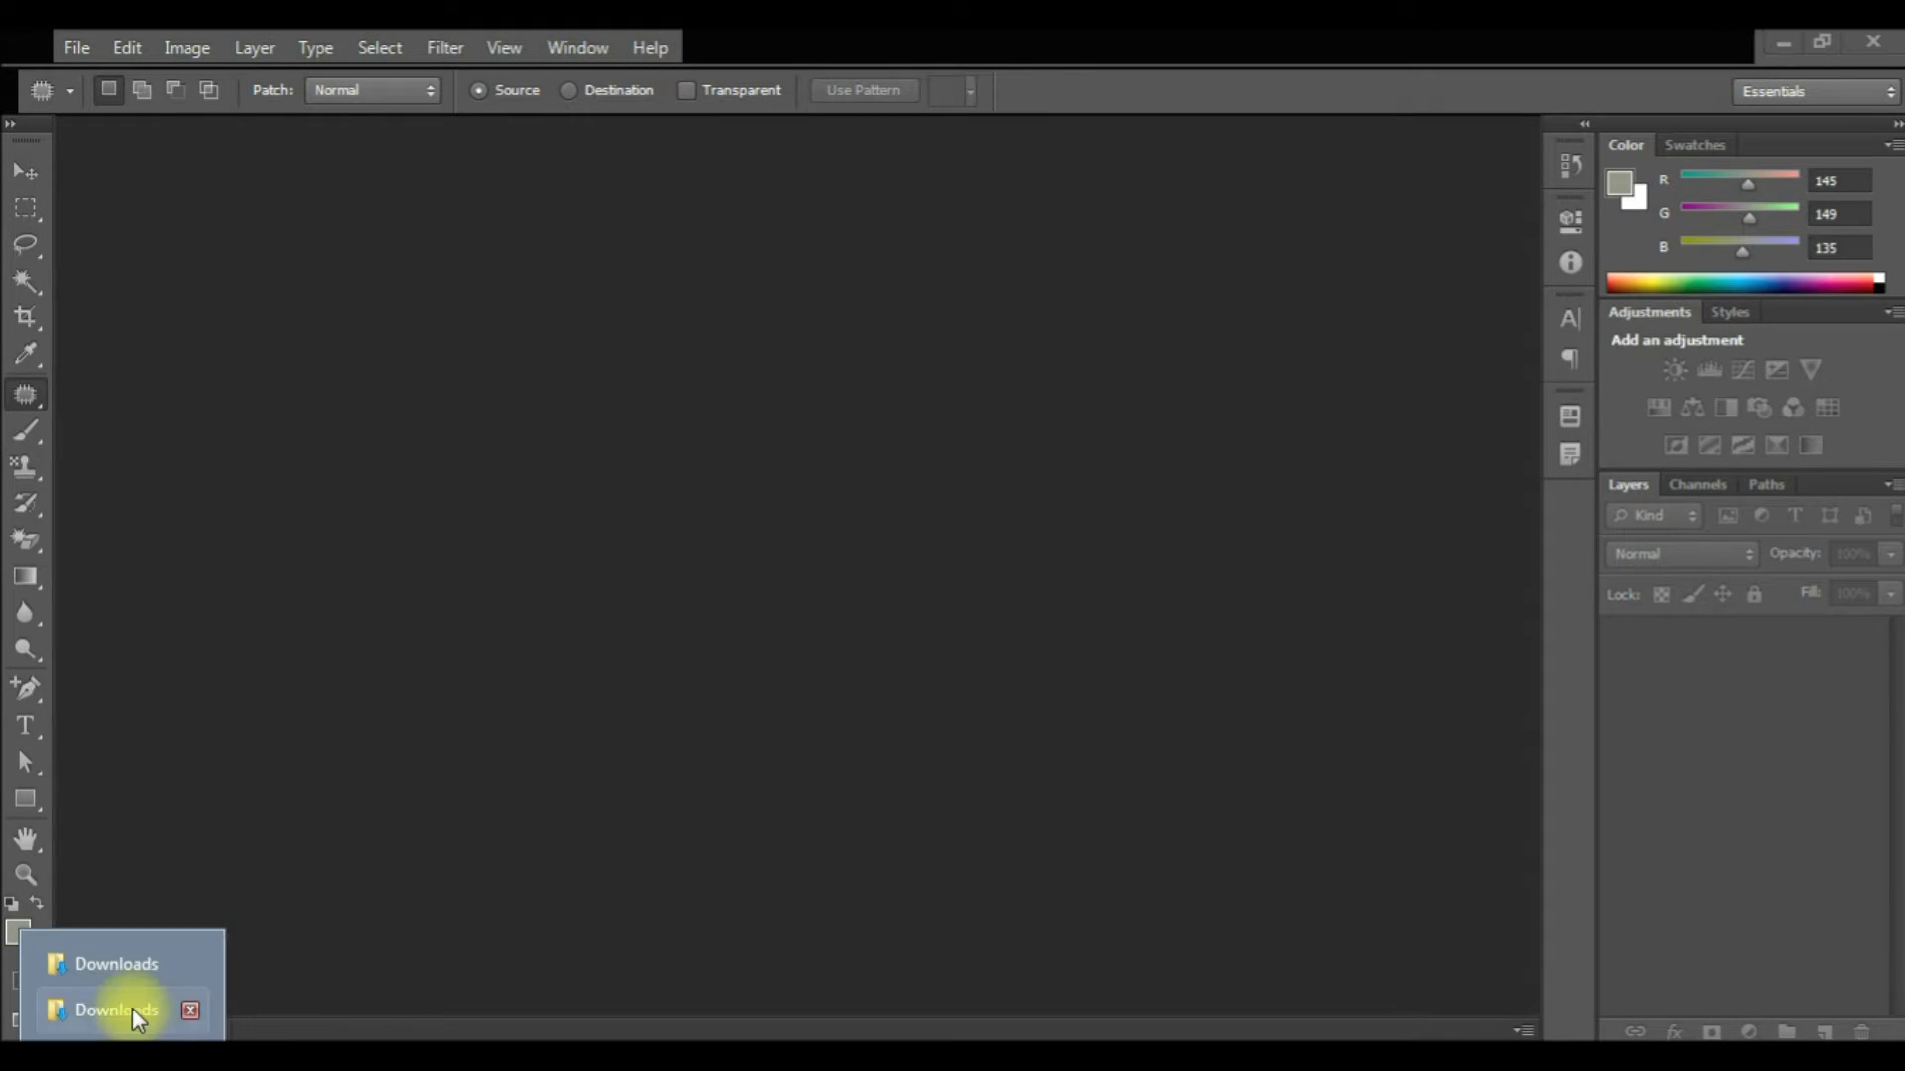
# - Open the hooded girl's JPEG from Downloads in Photoshop through Camera Raw
pyautogui.click(133, 1008)
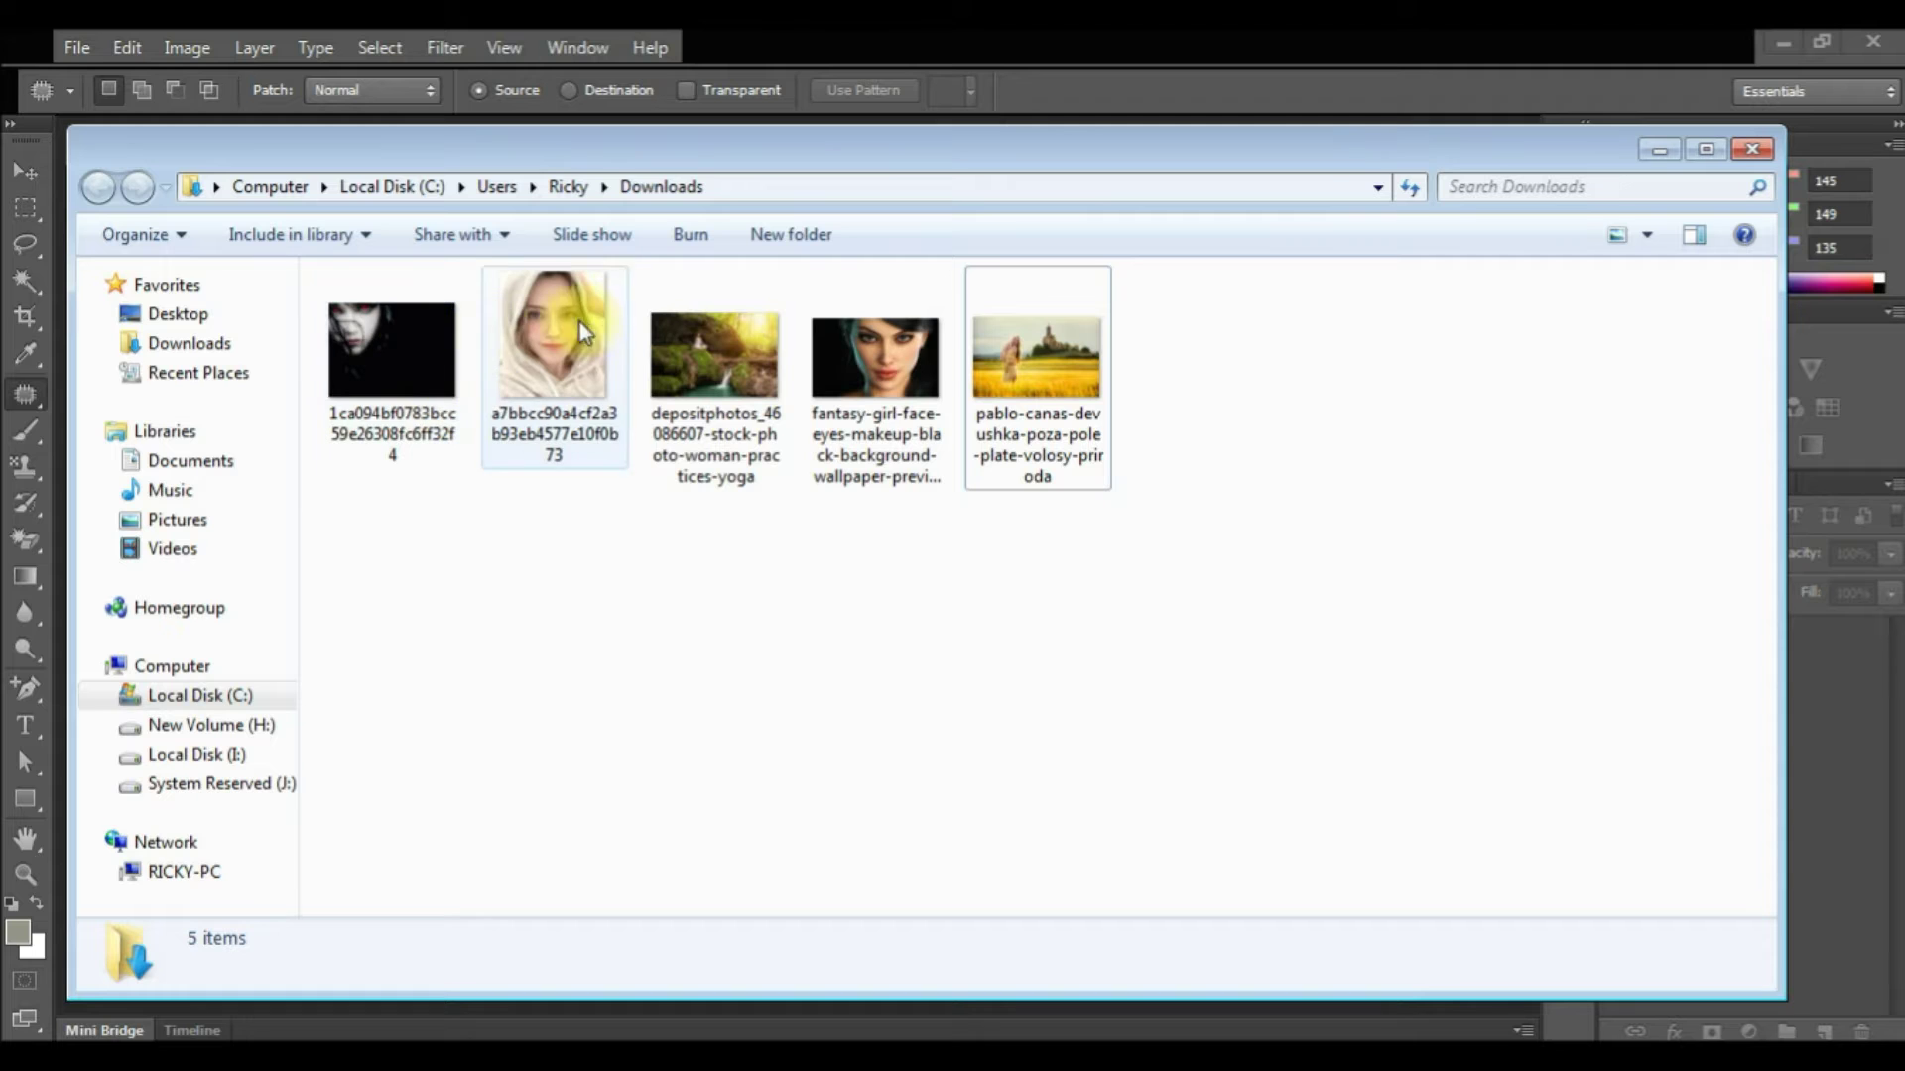
pyautogui.moveTo(574, 149); pyautogui.dragTo(772, 280)
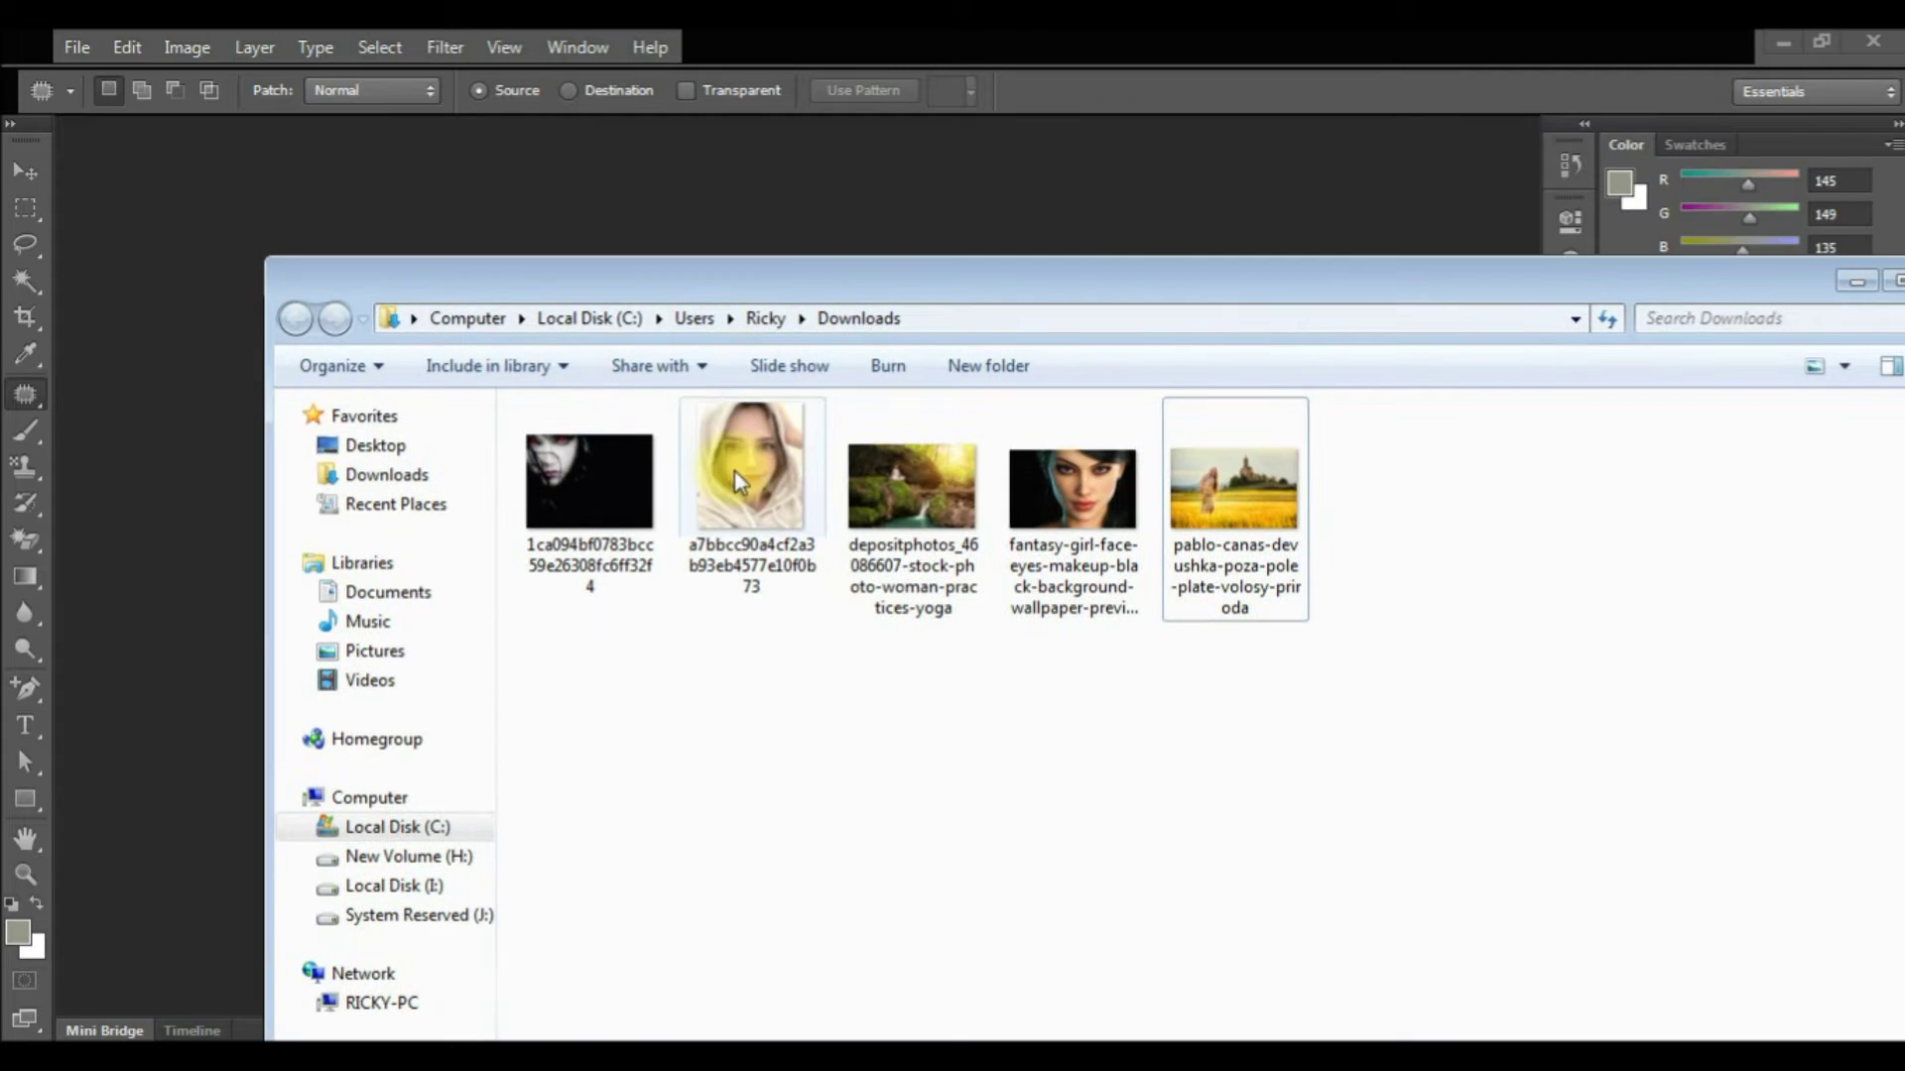
pyautogui.moveTo(734, 472); pyautogui.dragTo(960, 462)
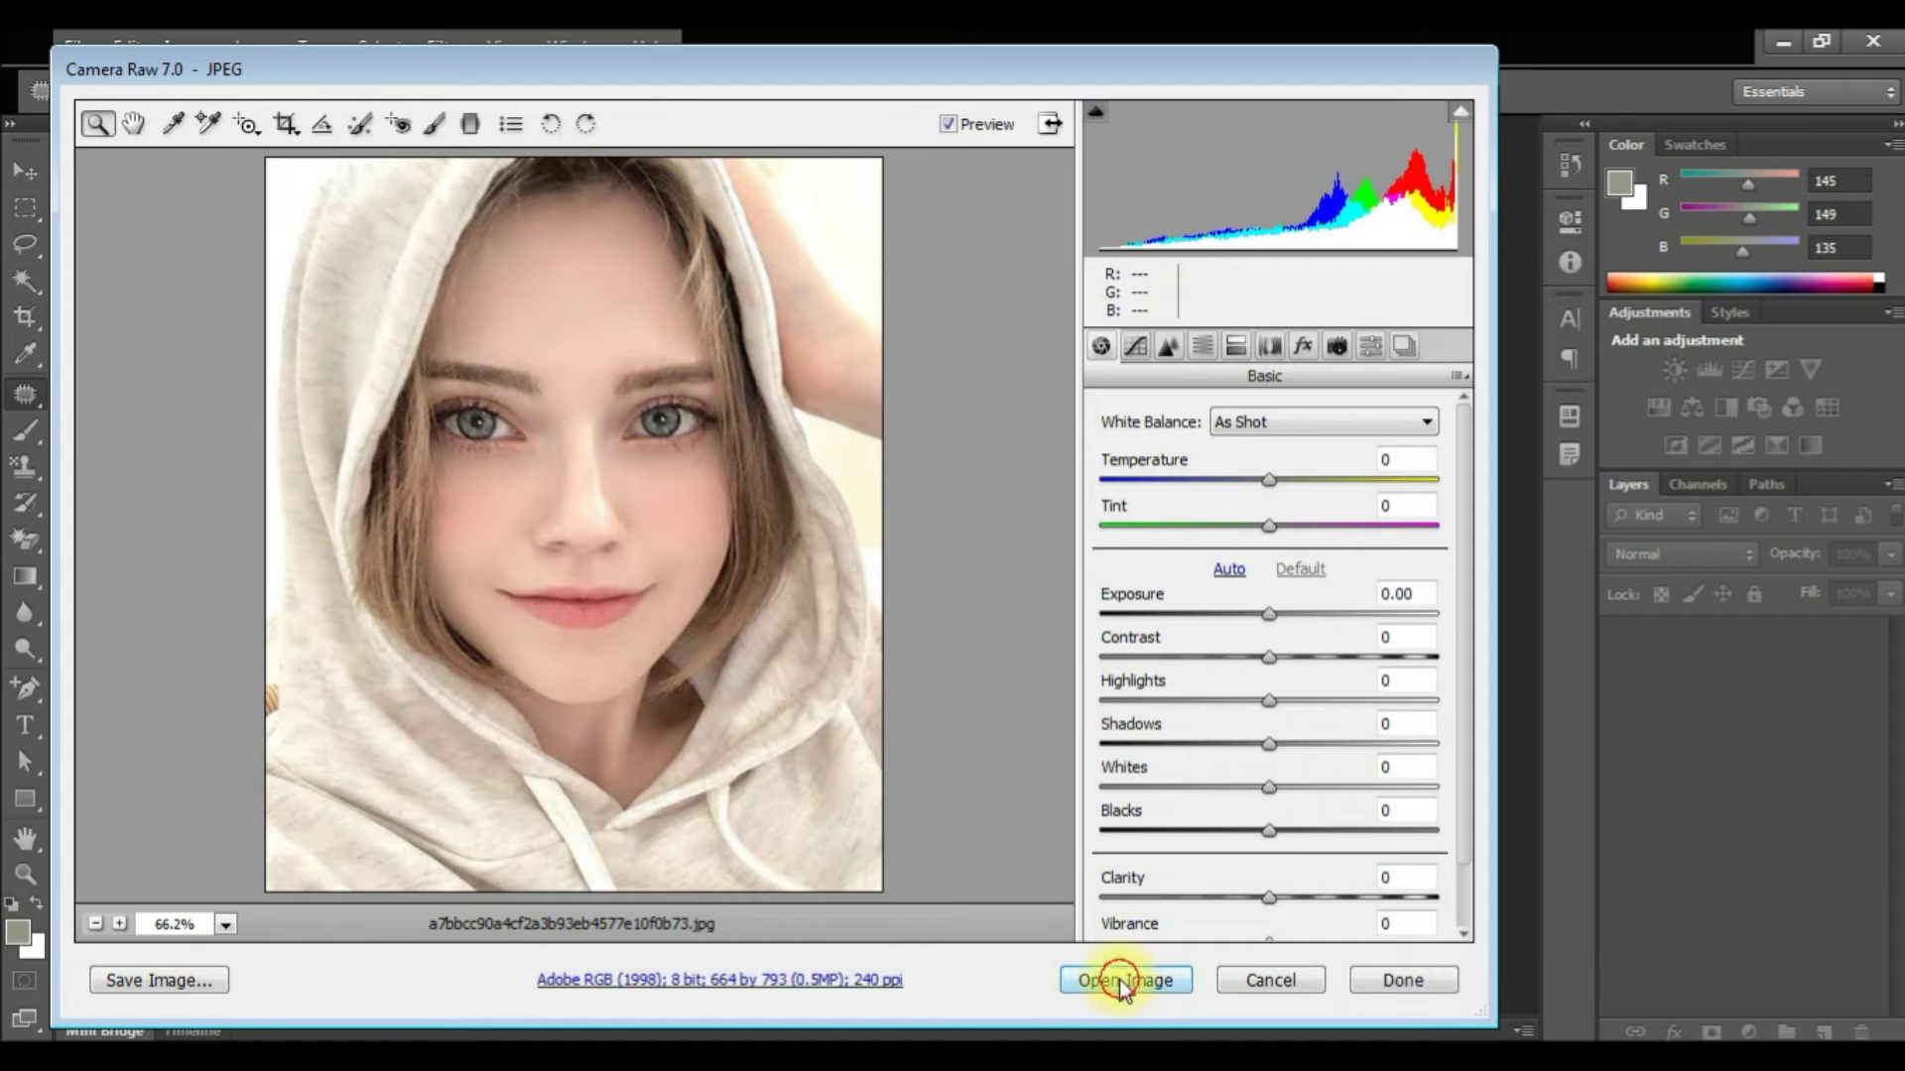
pyautogui.click(1121, 982)
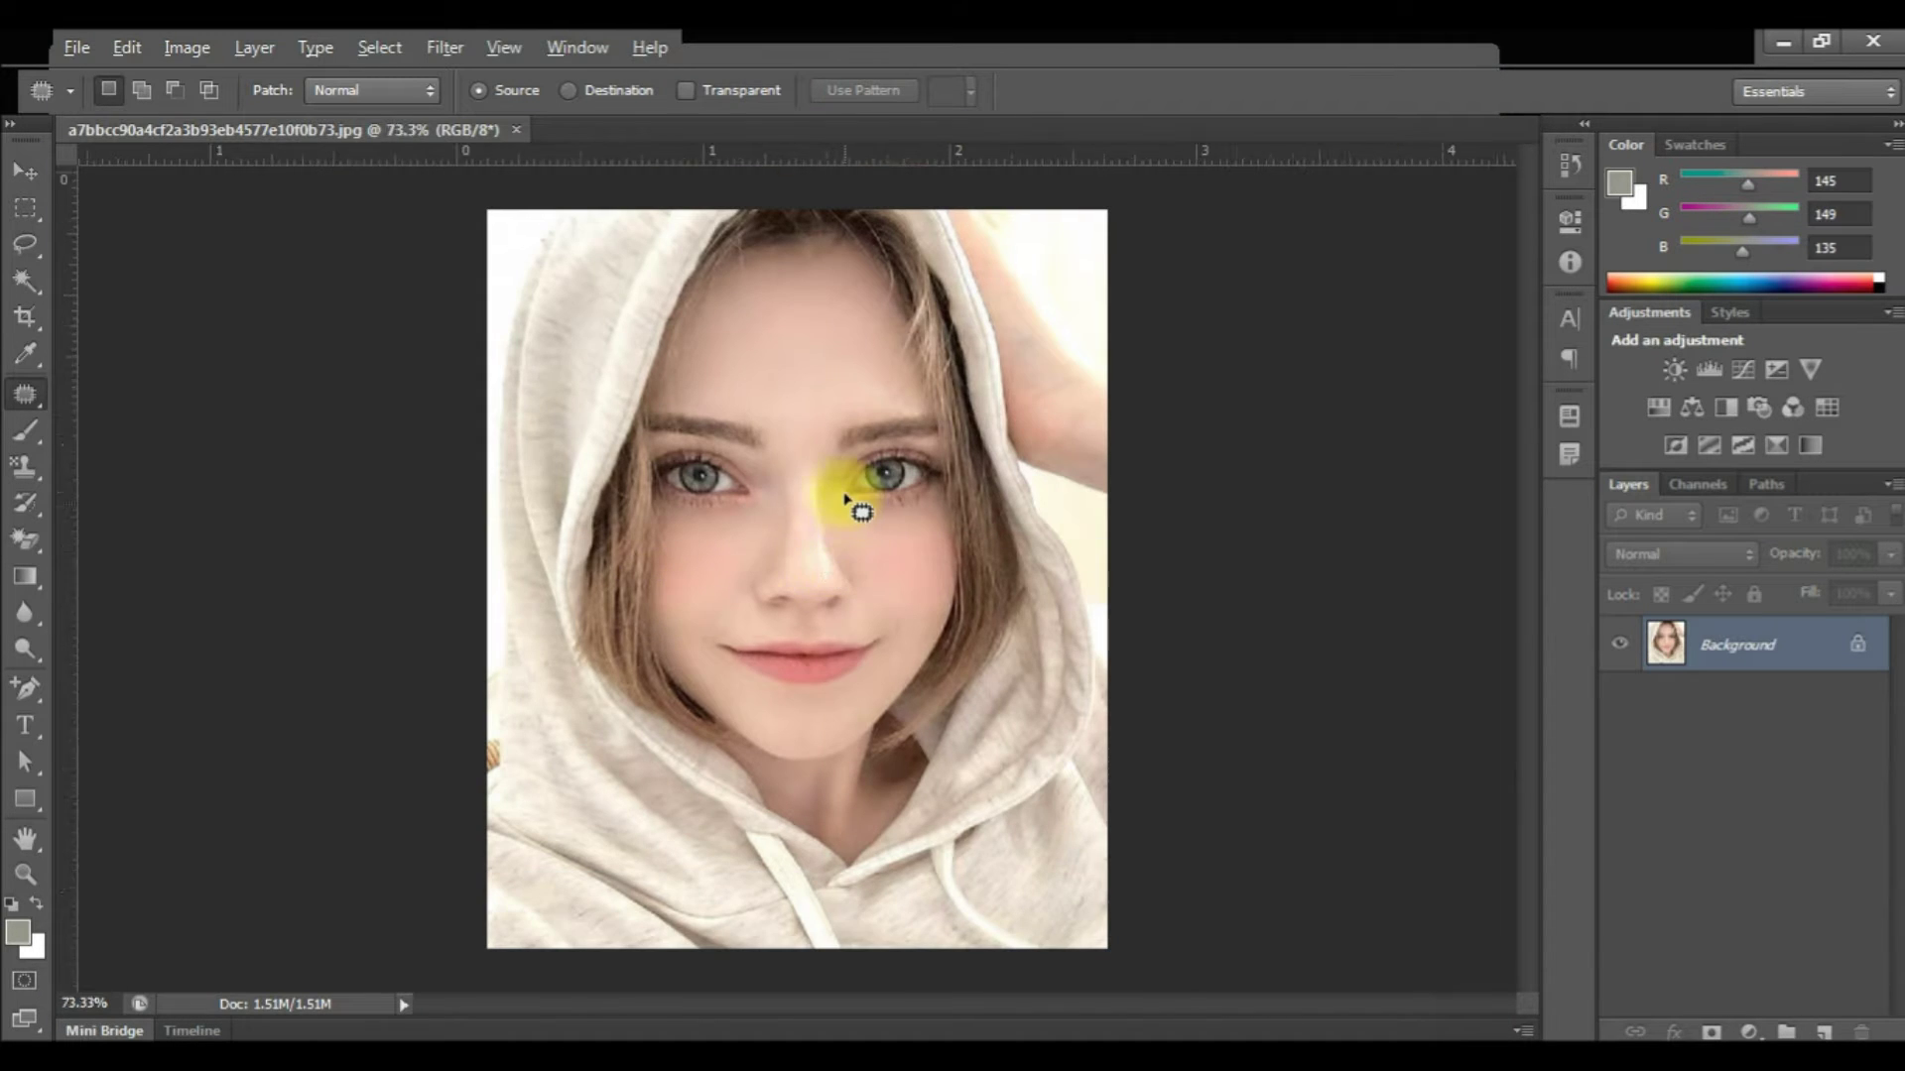
# - Zoom in and patch a copy of the mouth under the girl's nose, then deselect
pyautogui.scroll(5, 849, 502)
pyautogui.moveTo(830, 601); pyautogui.dragTo(769, 585)
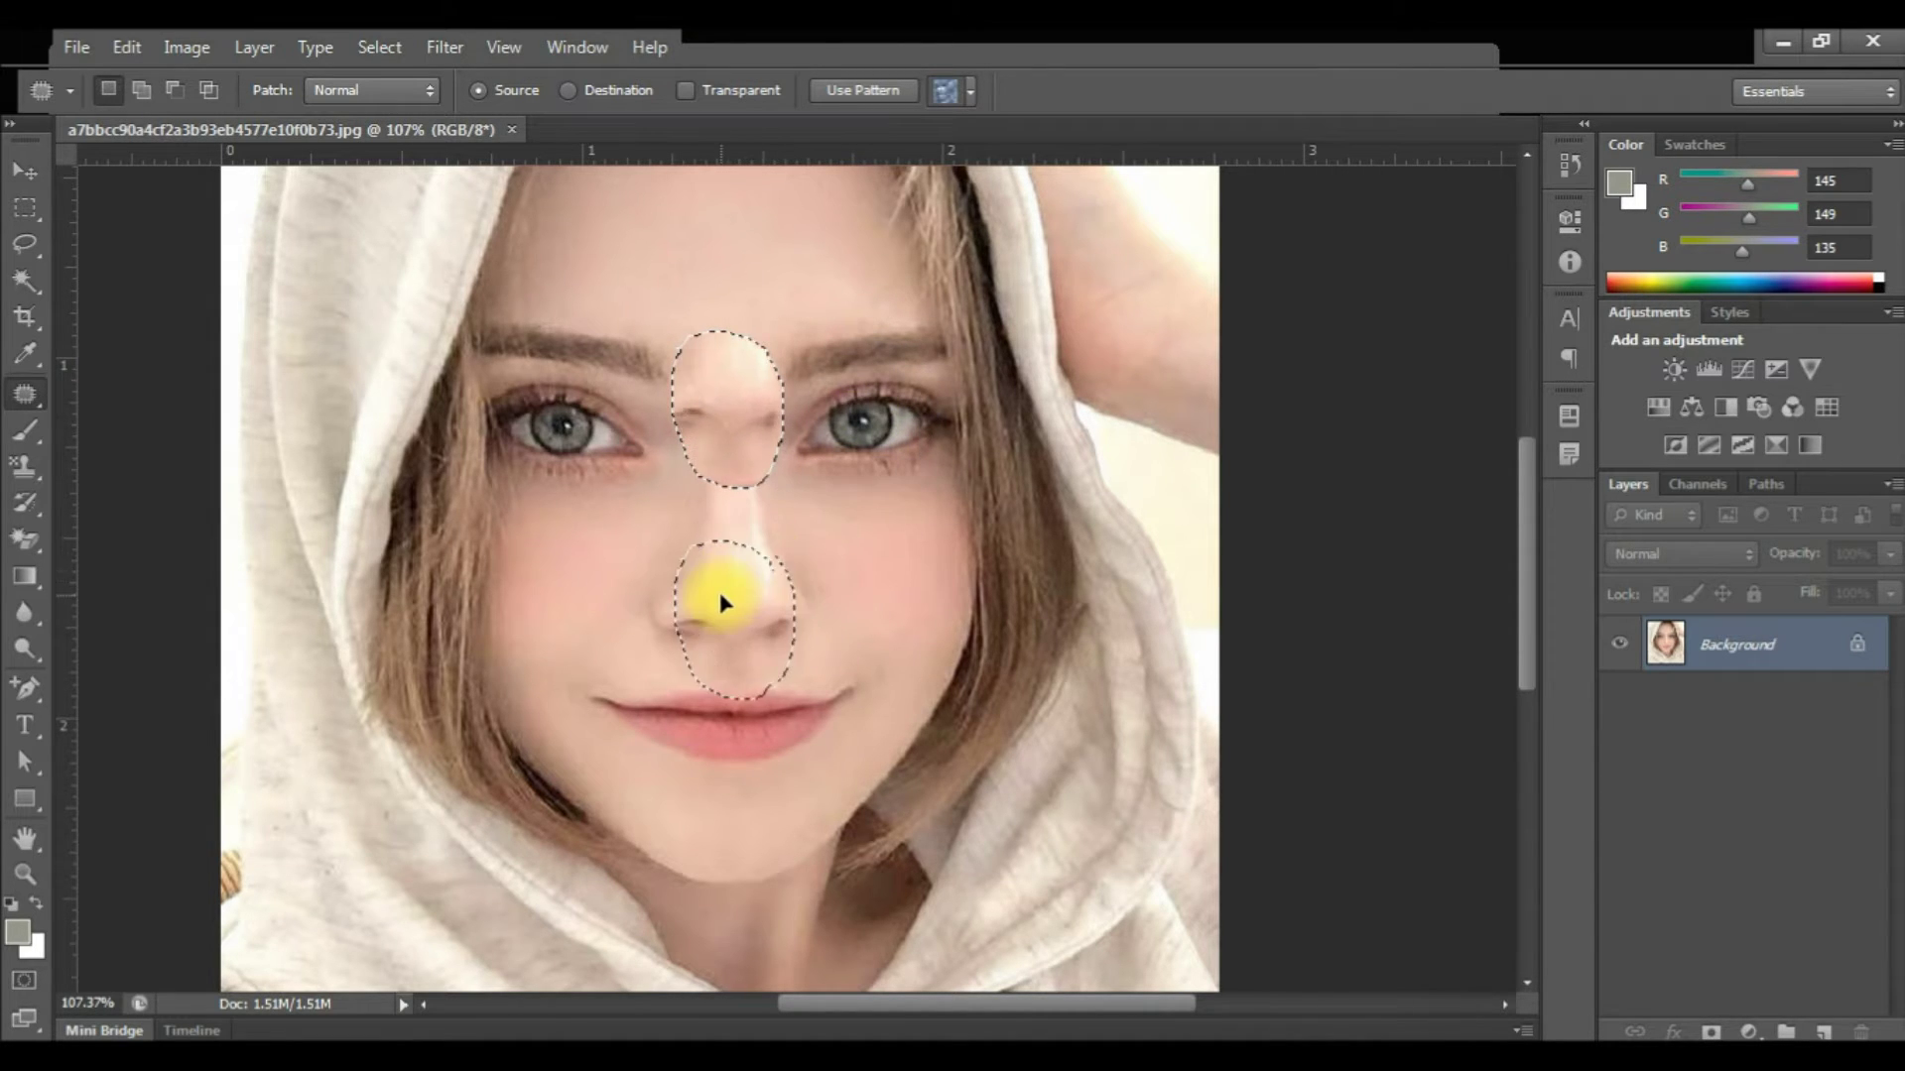
pyautogui.moveTo(716, 591); pyautogui.dragTo(608, 703)
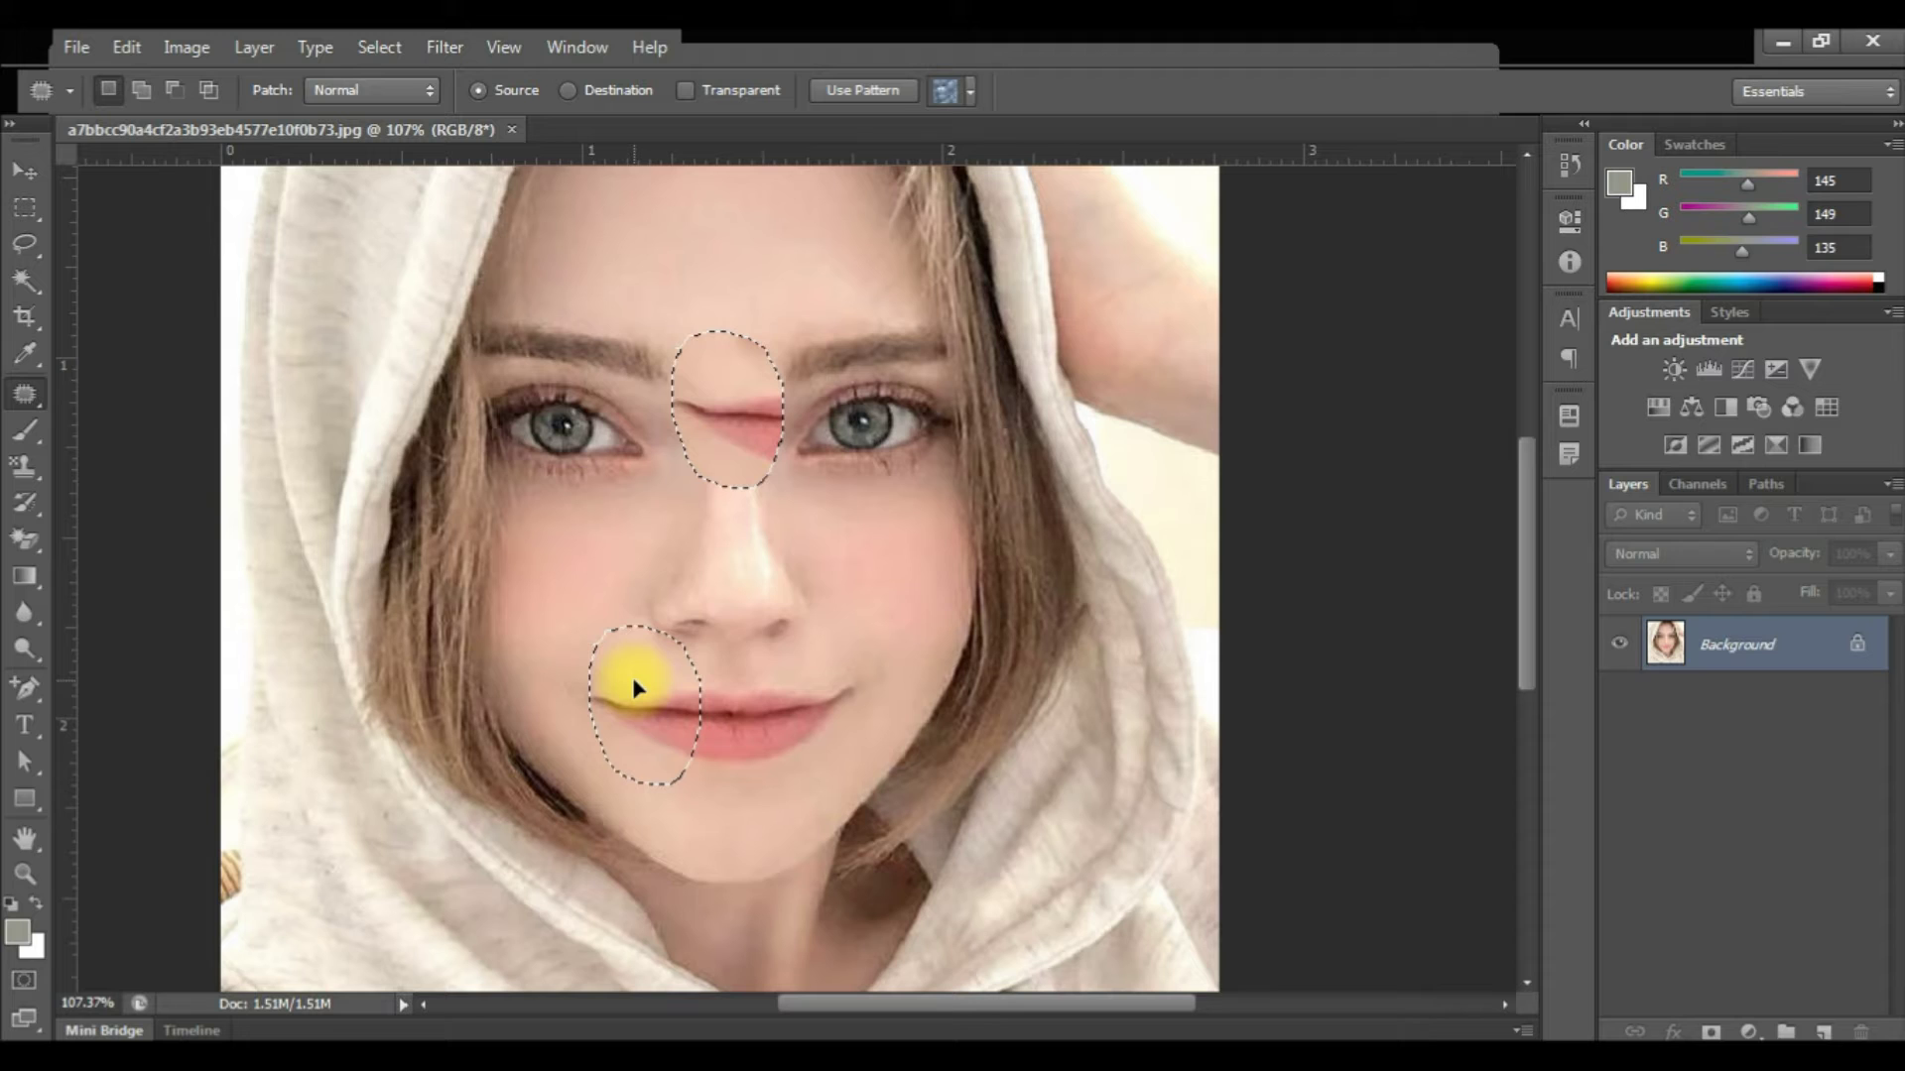
pyautogui.moveTo(634, 680); pyautogui.dragTo(634, 681)
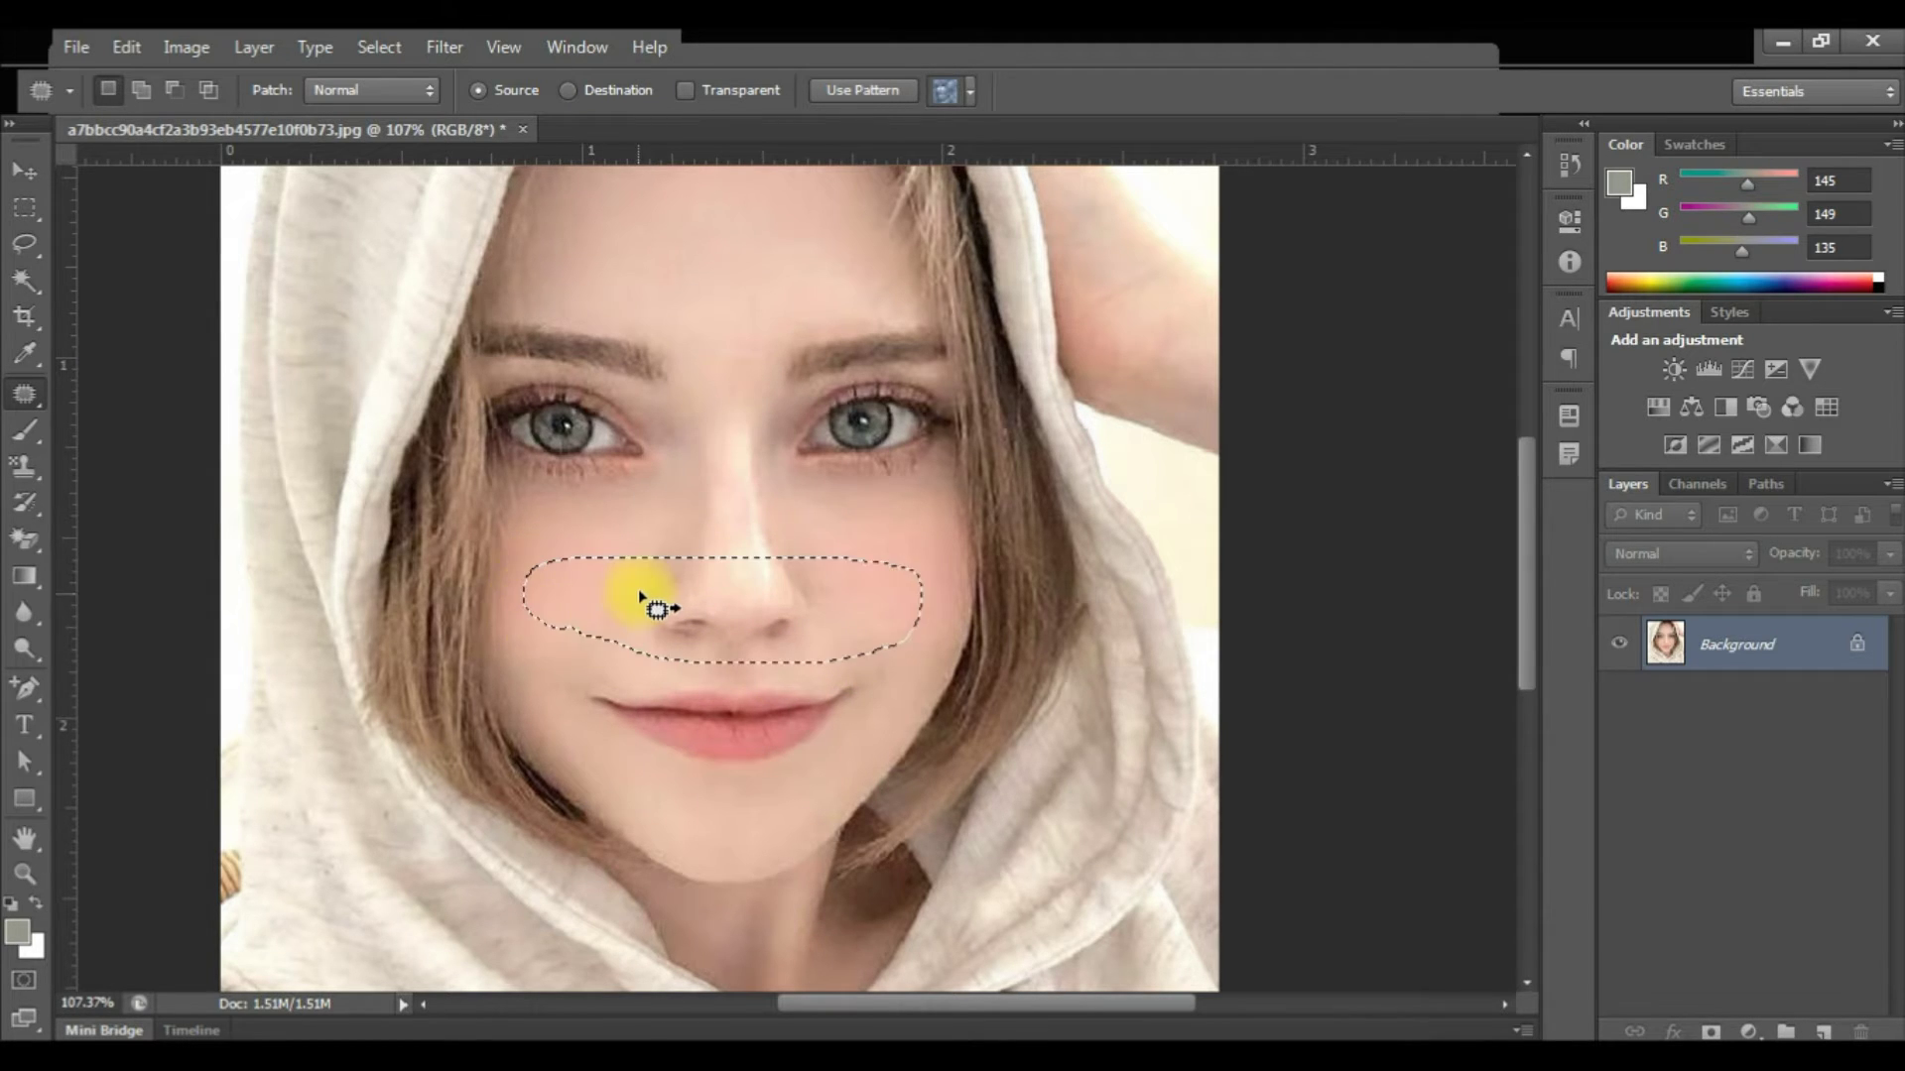
pyautogui.moveTo(727, 600); pyautogui.dragTo(730, 705)
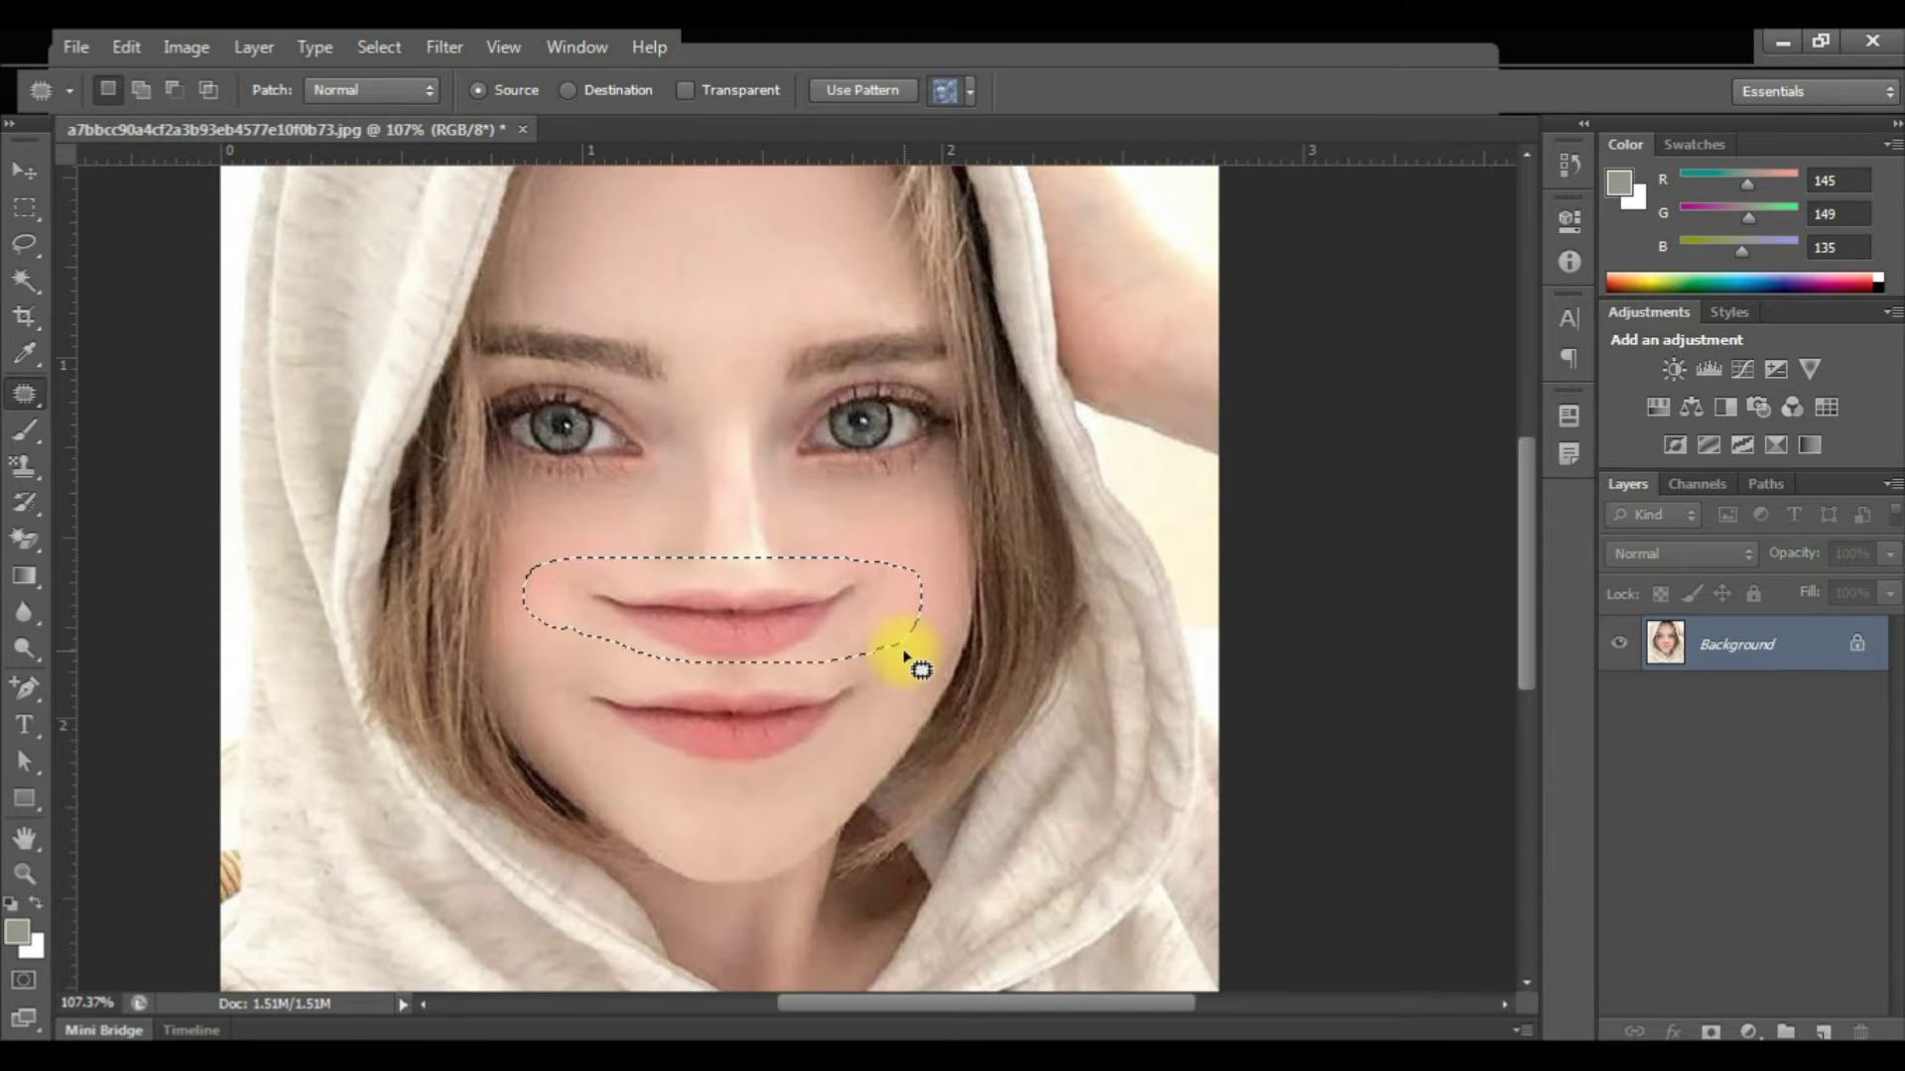
pyautogui.hotkey('ctrl', 'd')
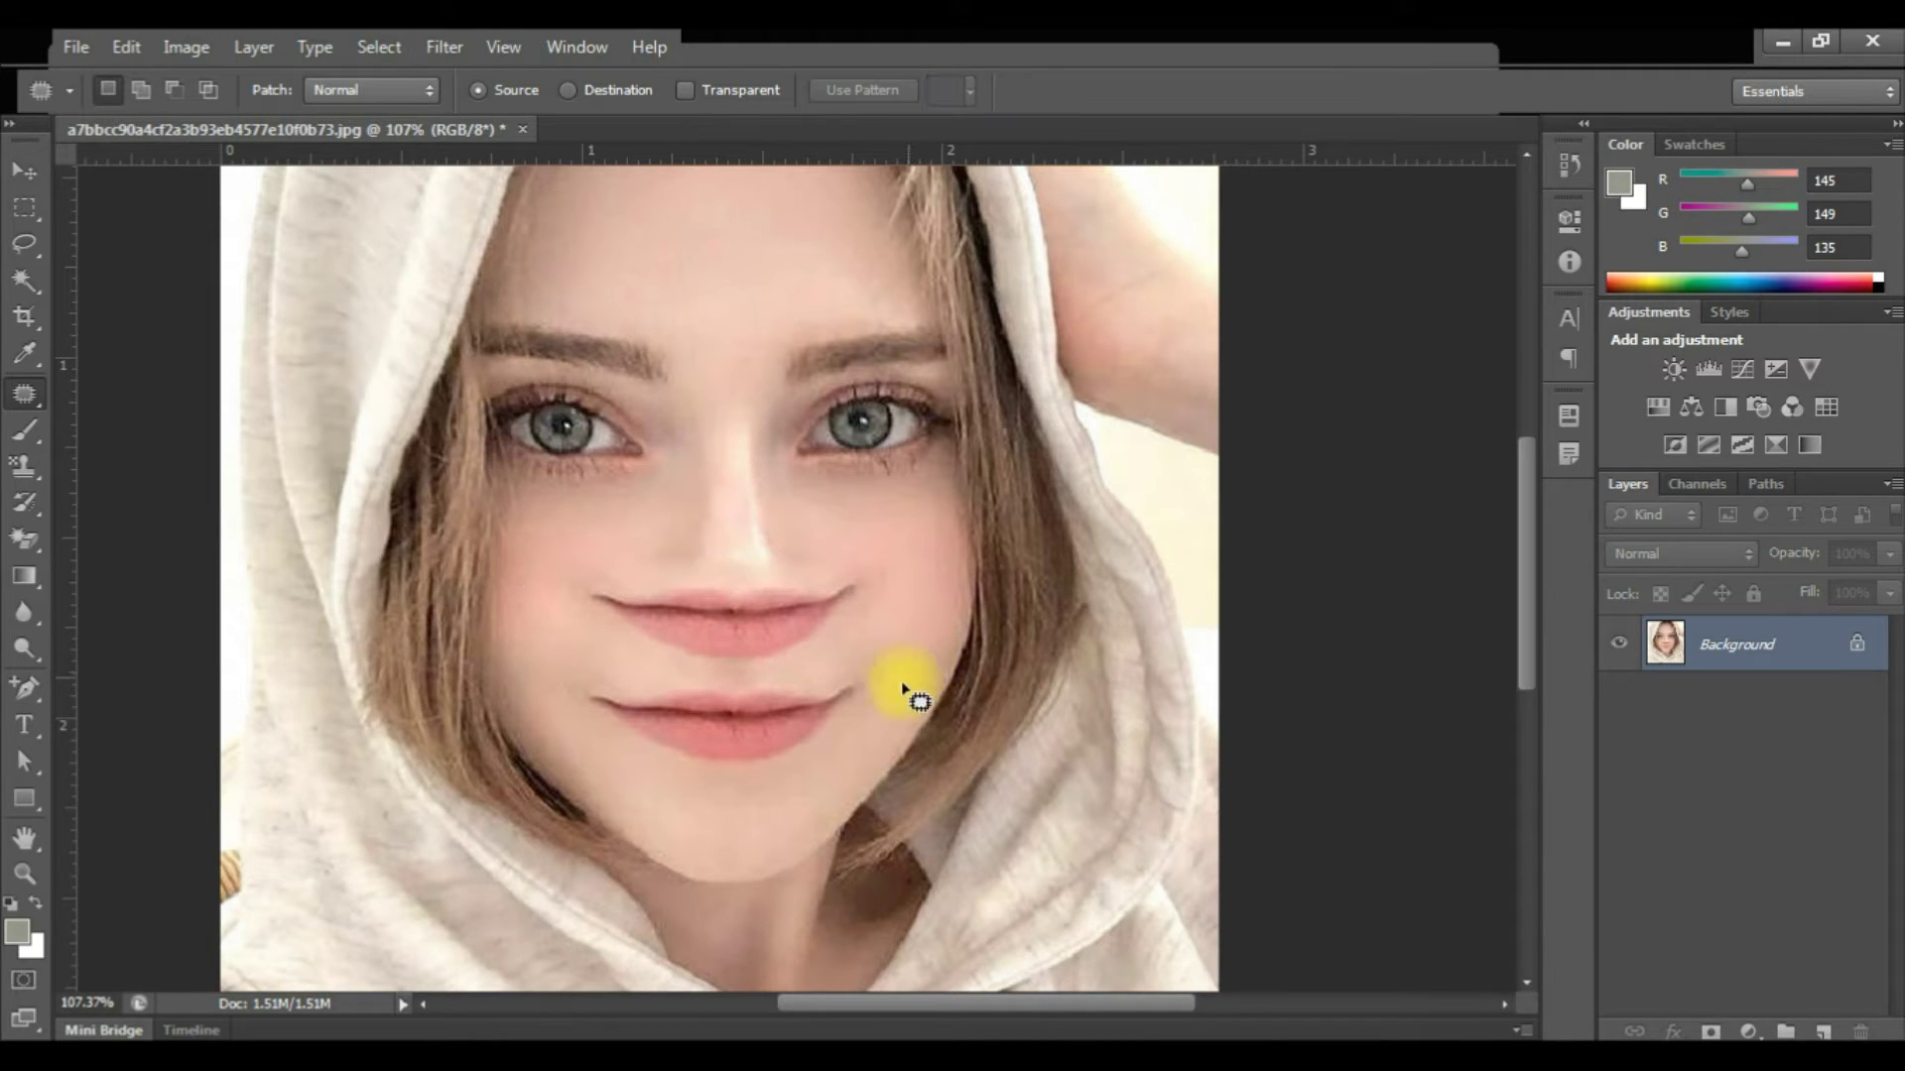
# - Select the Content-Aware Move Tool, then close the photo without saving
pyautogui.rightClick(43, 399)
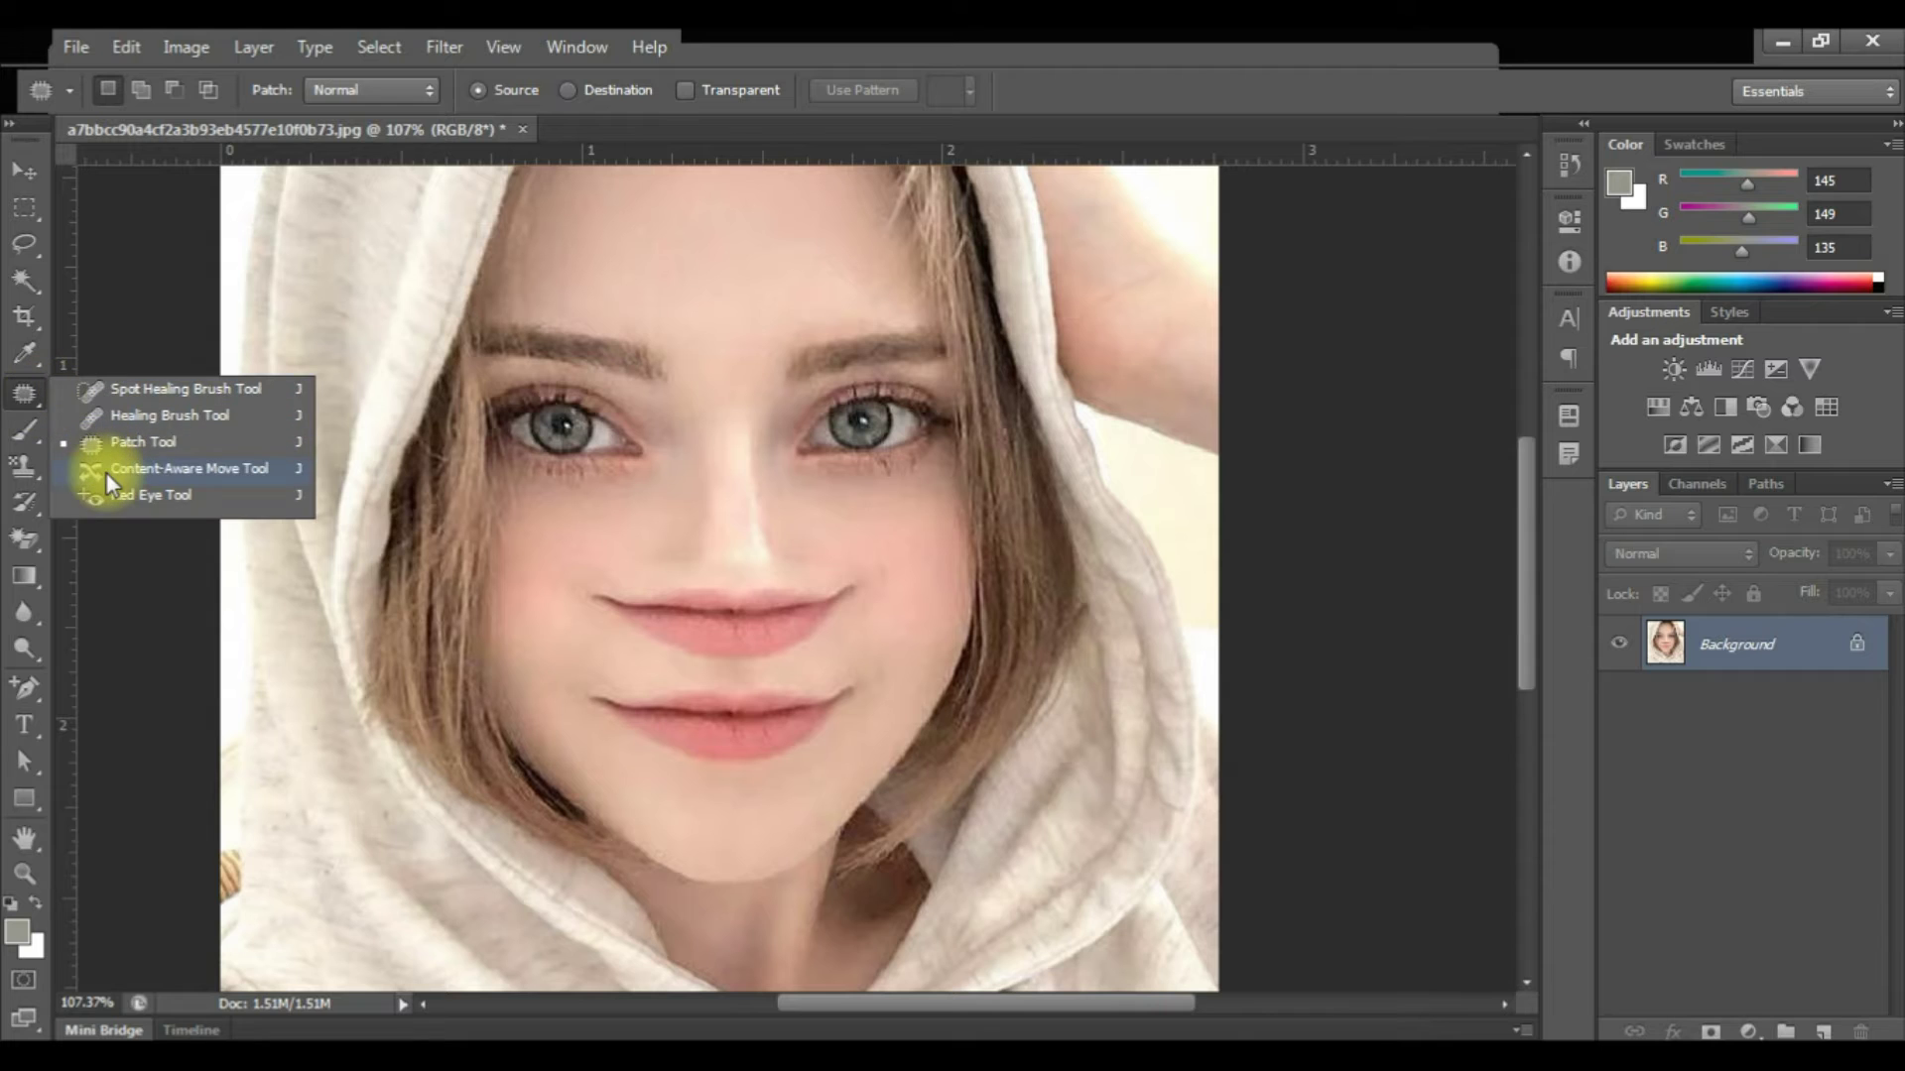
pyautogui.click(194, 472)
pyautogui.hotkey('ctrl', 'w')
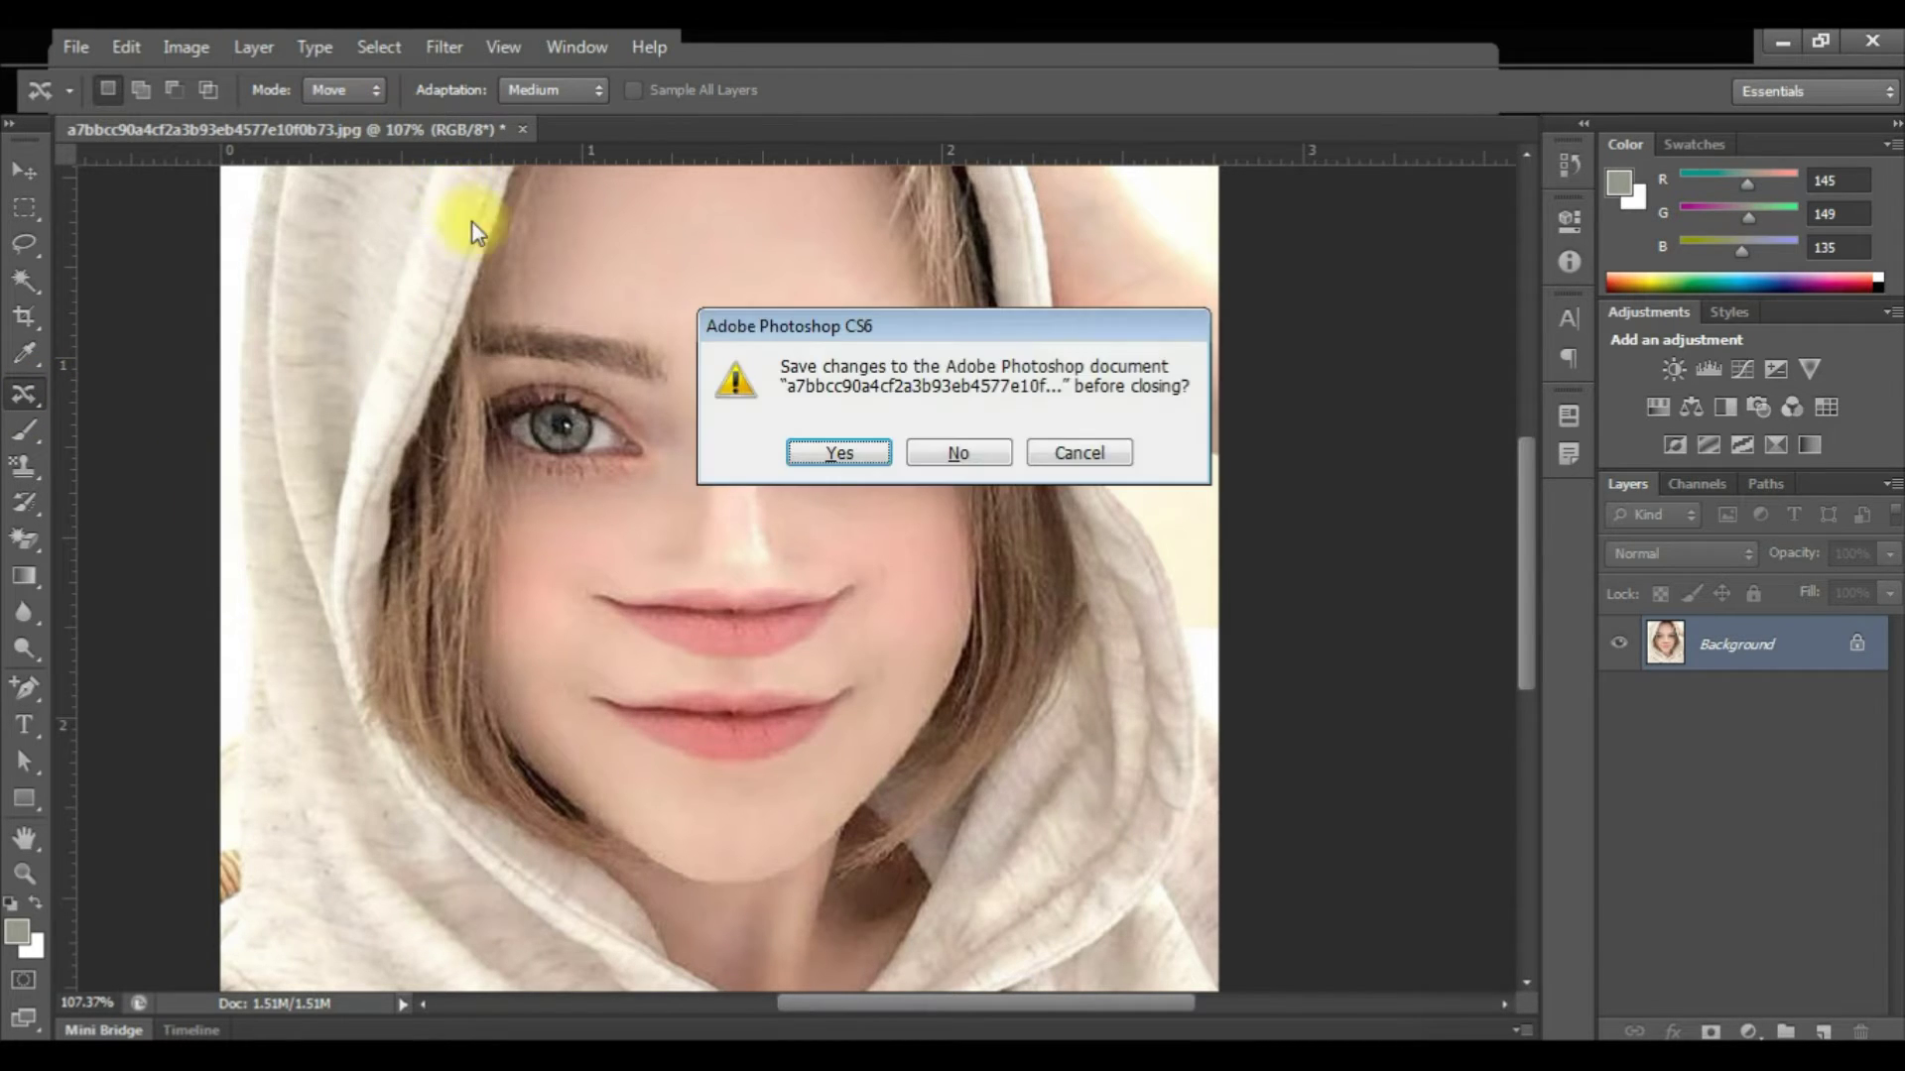
pyautogui.click(953, 451)
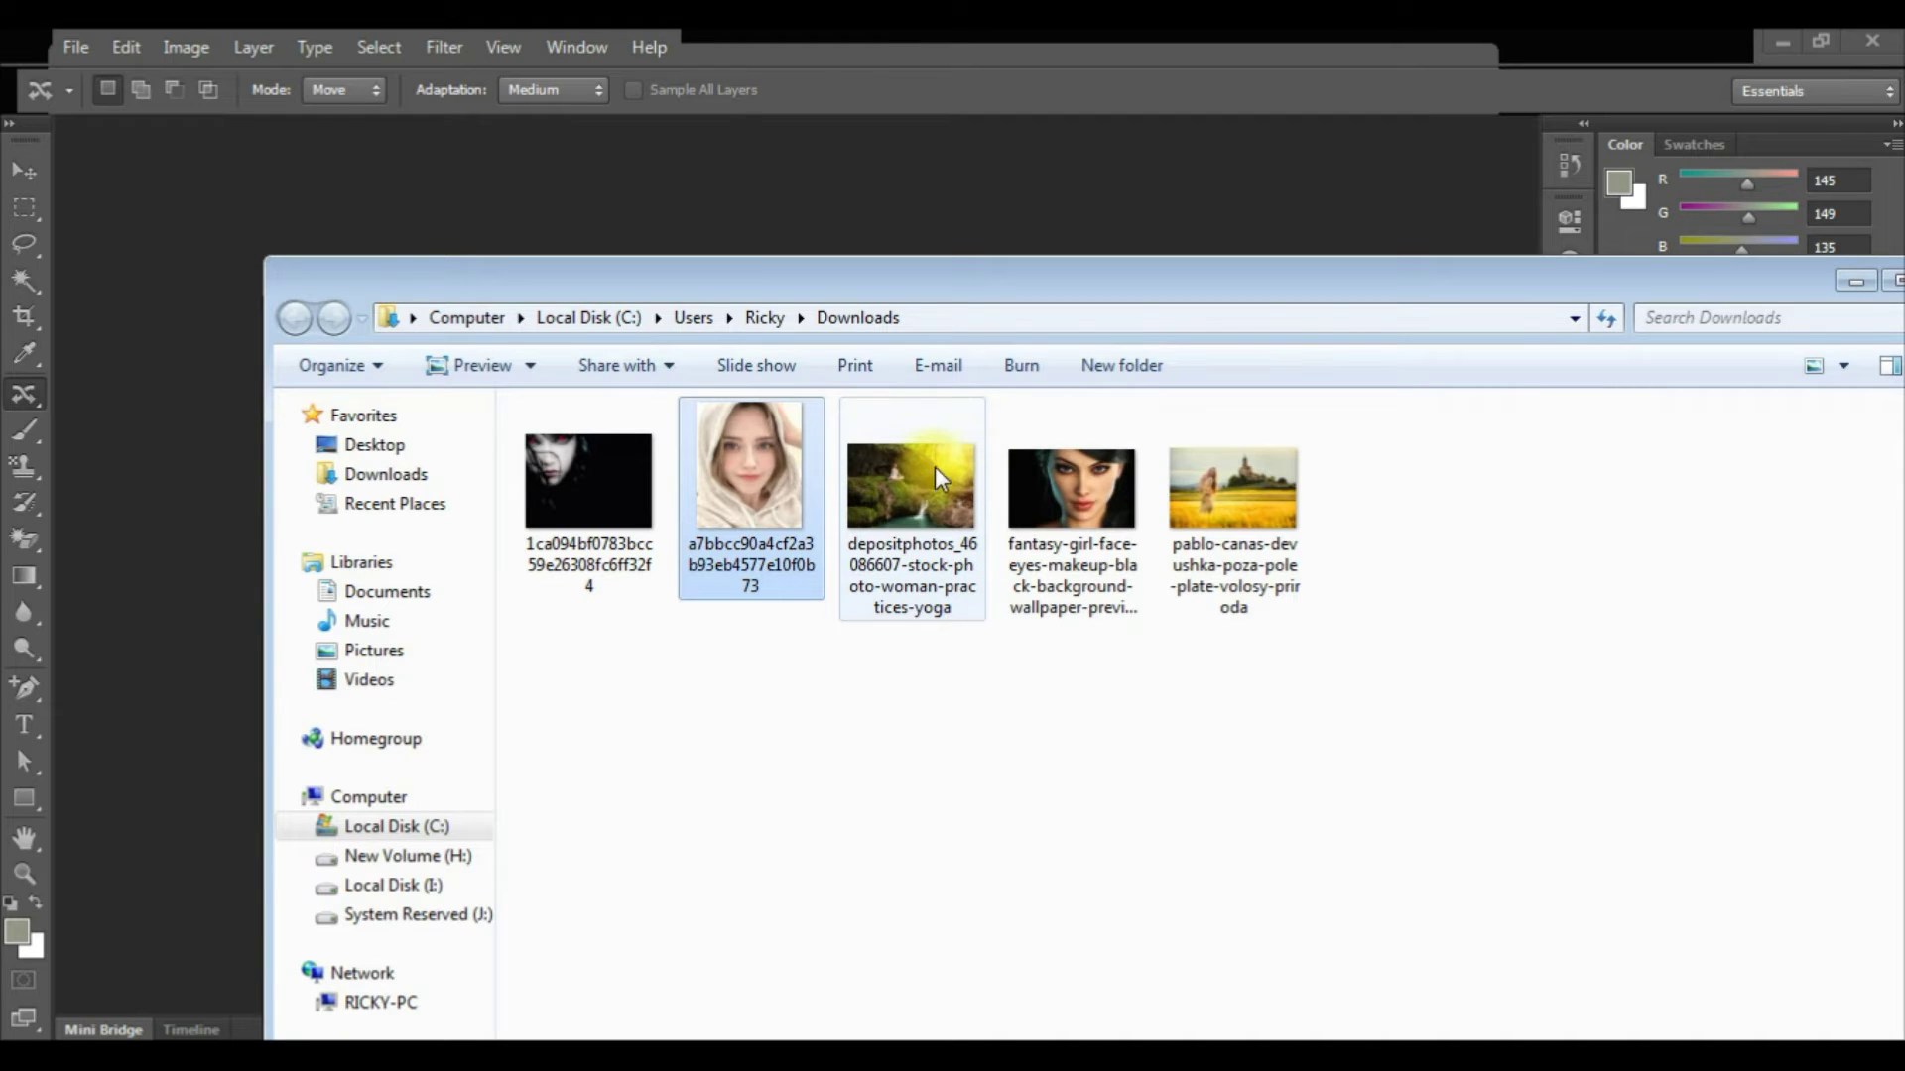
# - Open the pablo-canas wheat-field JPEG in Photoshop through Camera Raw
pyautogui.moveTo(1207, 494); pyautogui.dragTo(801, 432)
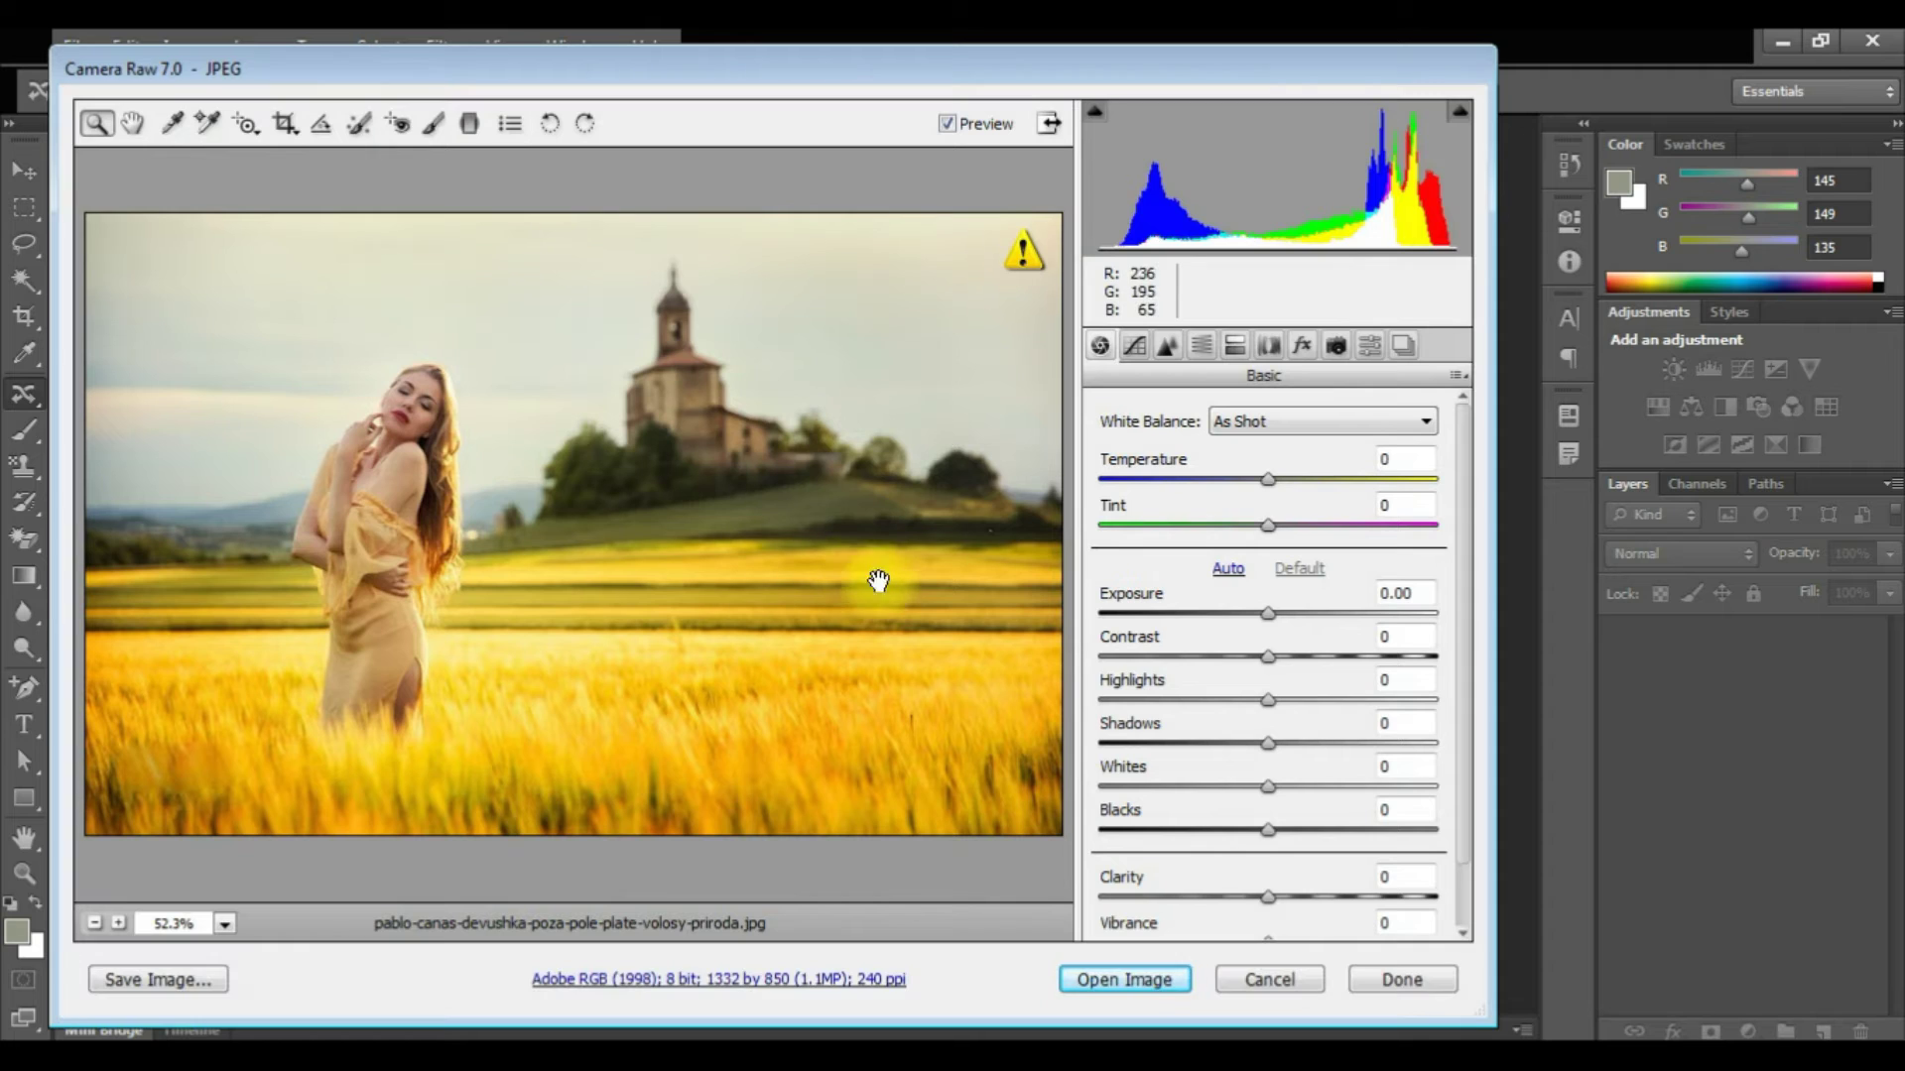
pyautogui.click(1121, 982)
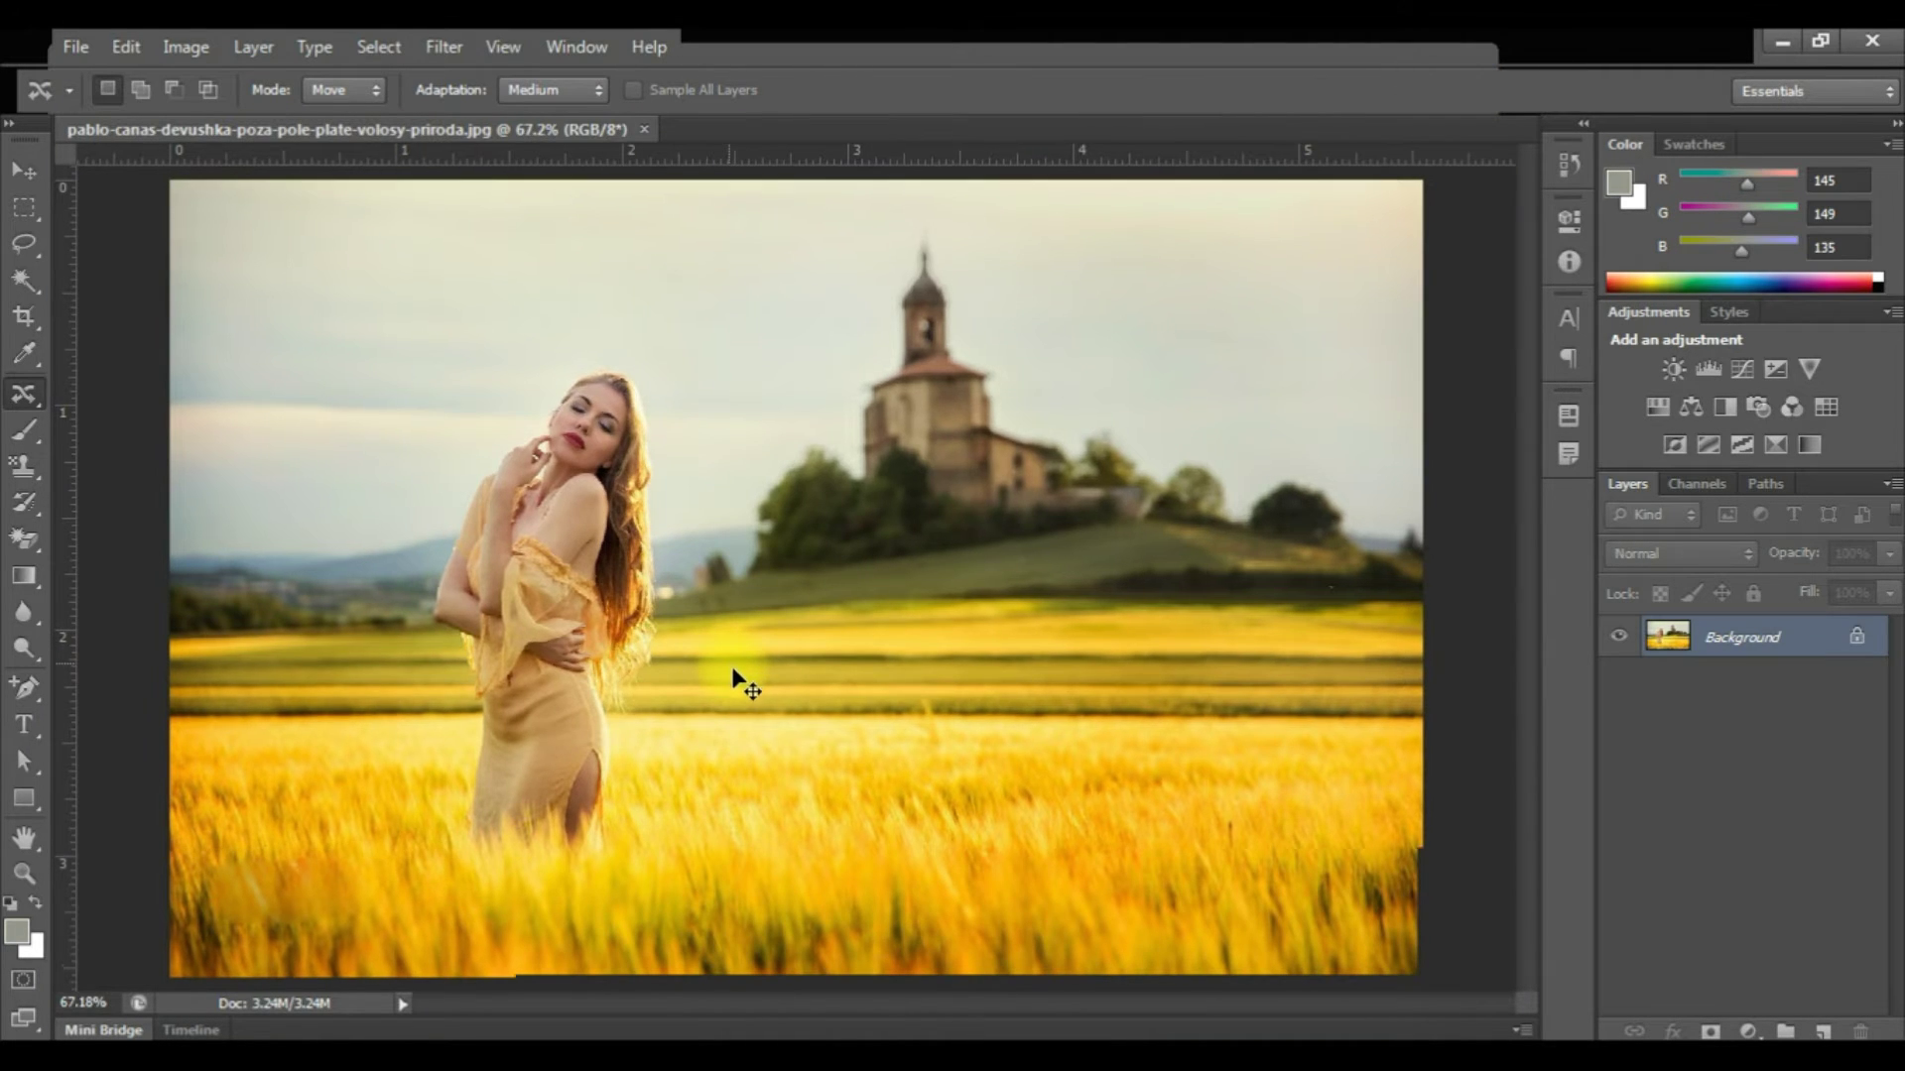
# - Draw a loose Lasso selection around the woman standing in the wheat field
pyautogui.click(25, 248)
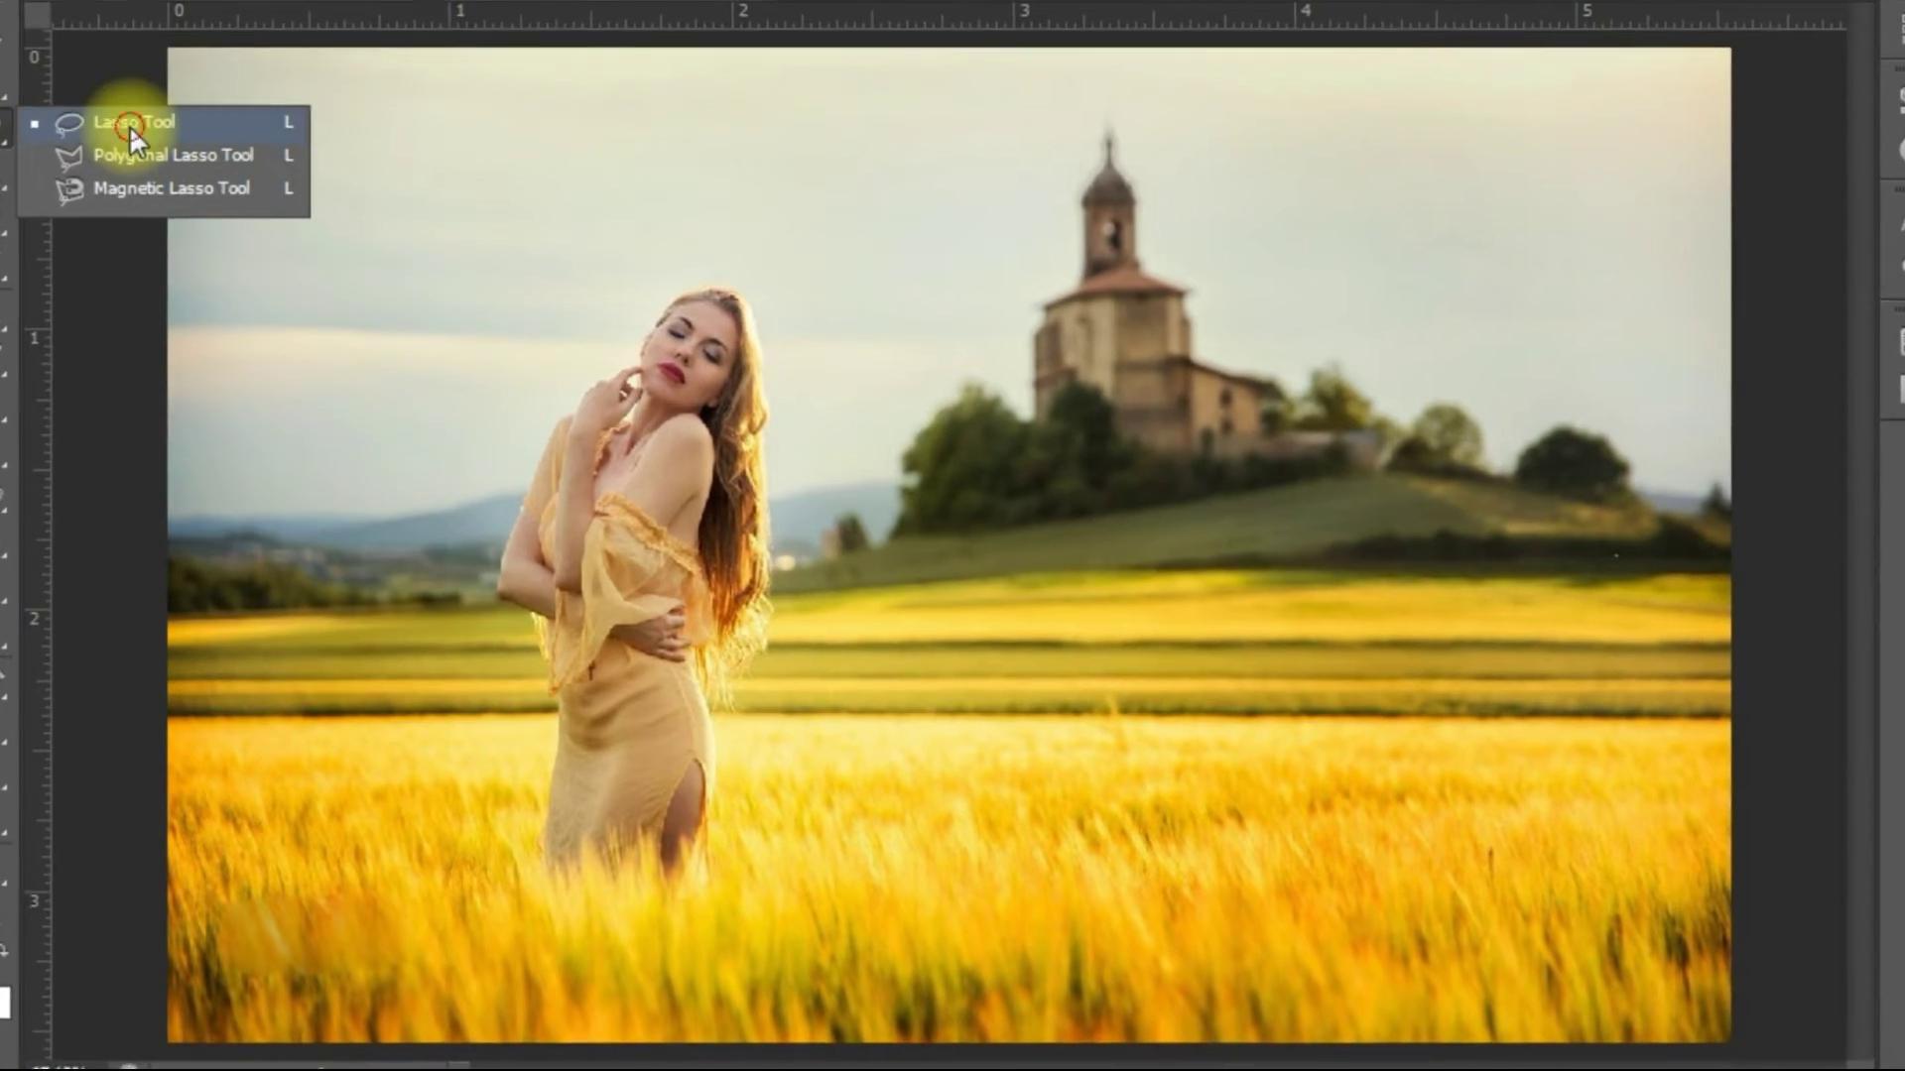
pyautogui.click(129, 151)
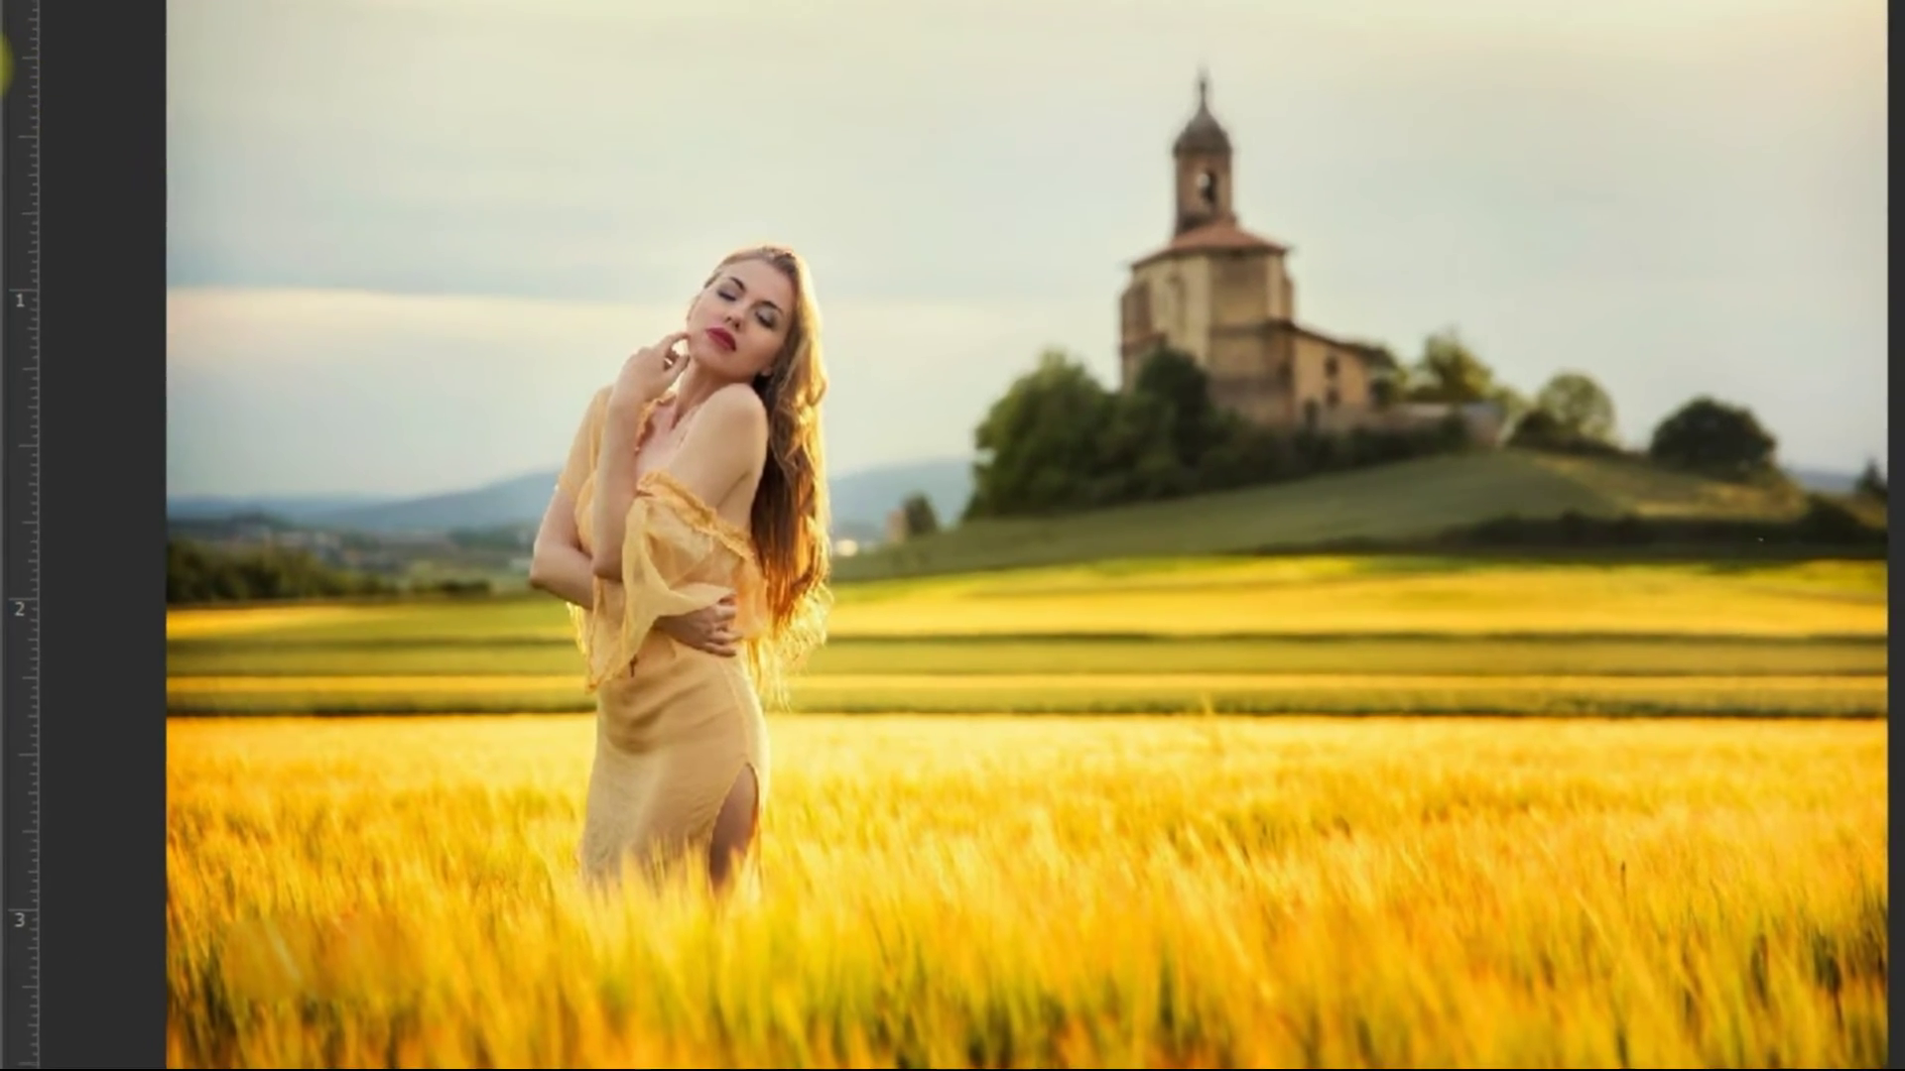
pyautogui.moveTo(638, 383)
pyautogui.mouseDown()
pyautogui.moveTo(799, 164)
pyautogui.moveTo(1123, 402)
pyautogui.moveTo(958, 978)
pyautogui.moveTo(667, 947)
pyautogui.moveTo(642, 711)
pyautogui.moveTo(604, 605)
pyautogui.moveTo(536, 586)
pyautogui.moveTo(569, 358)
pyautogui.moveTo(564, 382)
pyautogui.mouseUp()
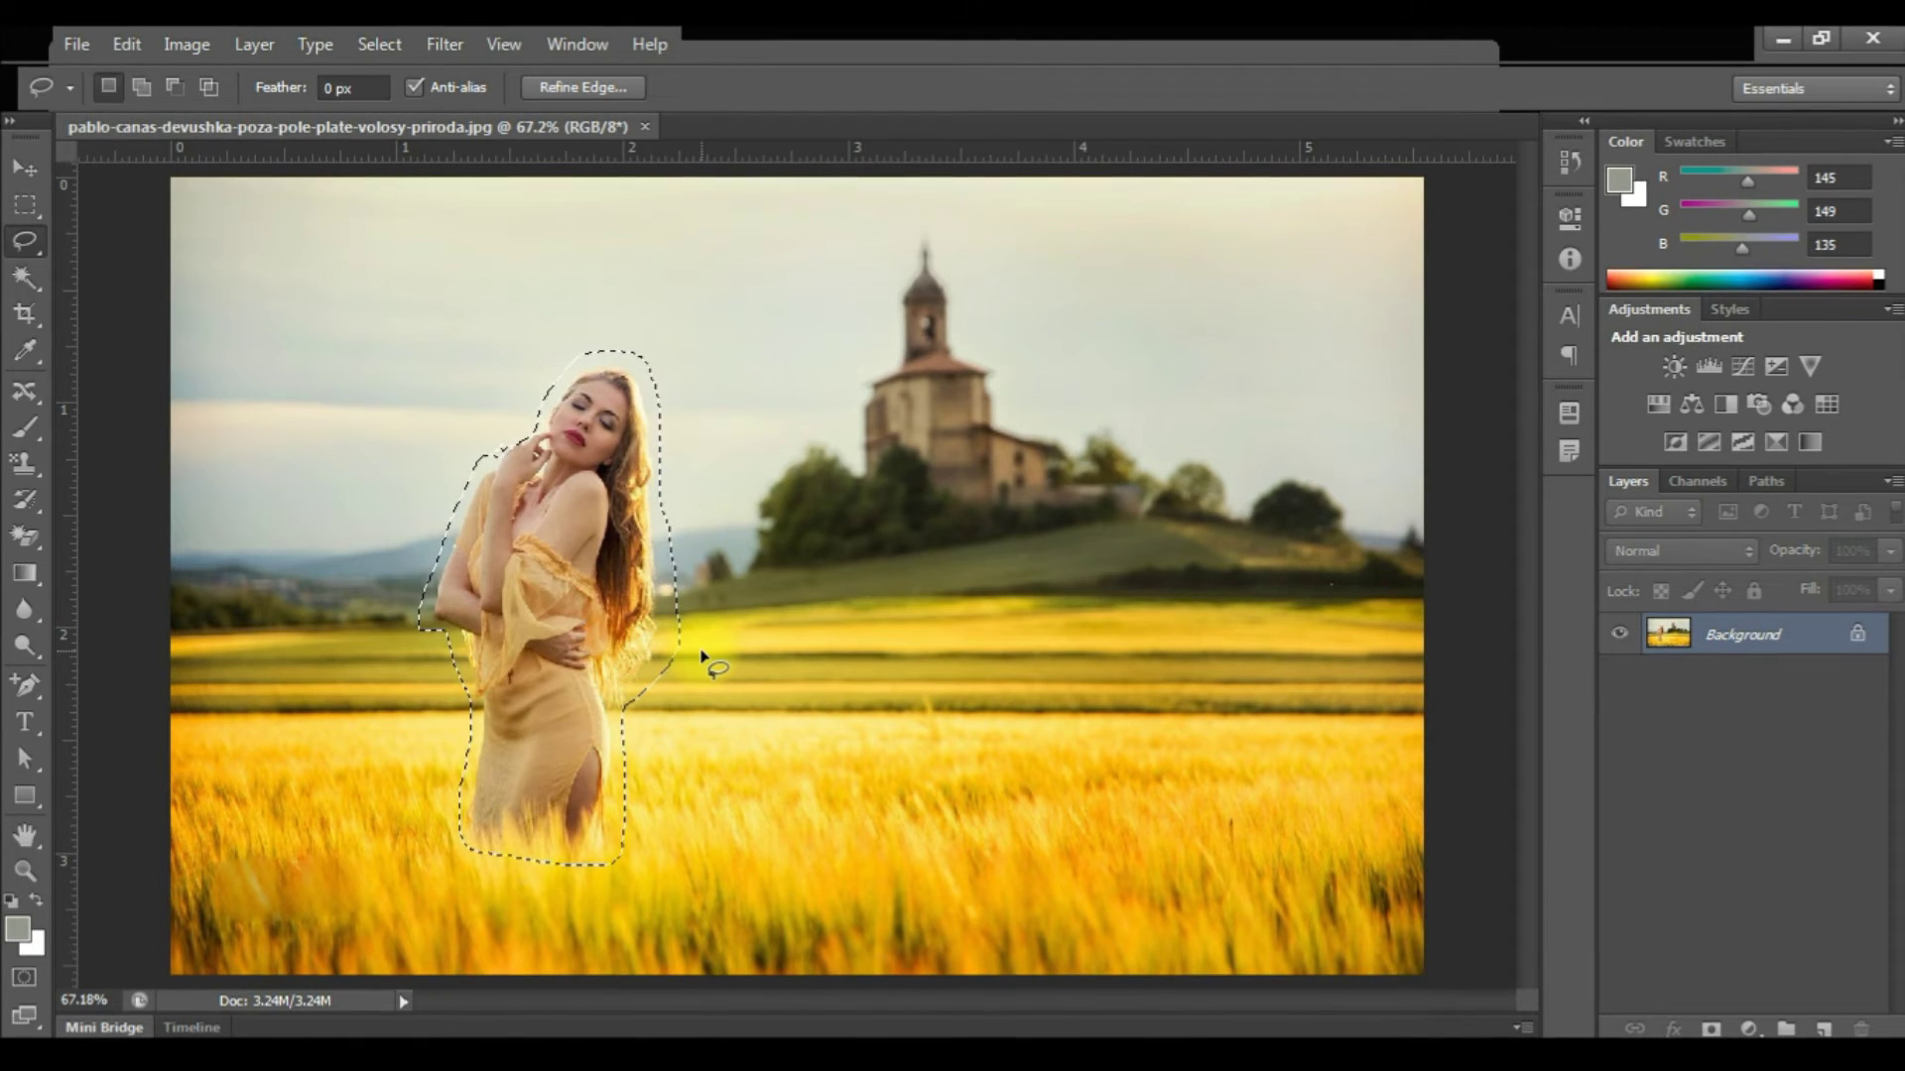
pyautogui.hotkey('shift', 'BackSpace')
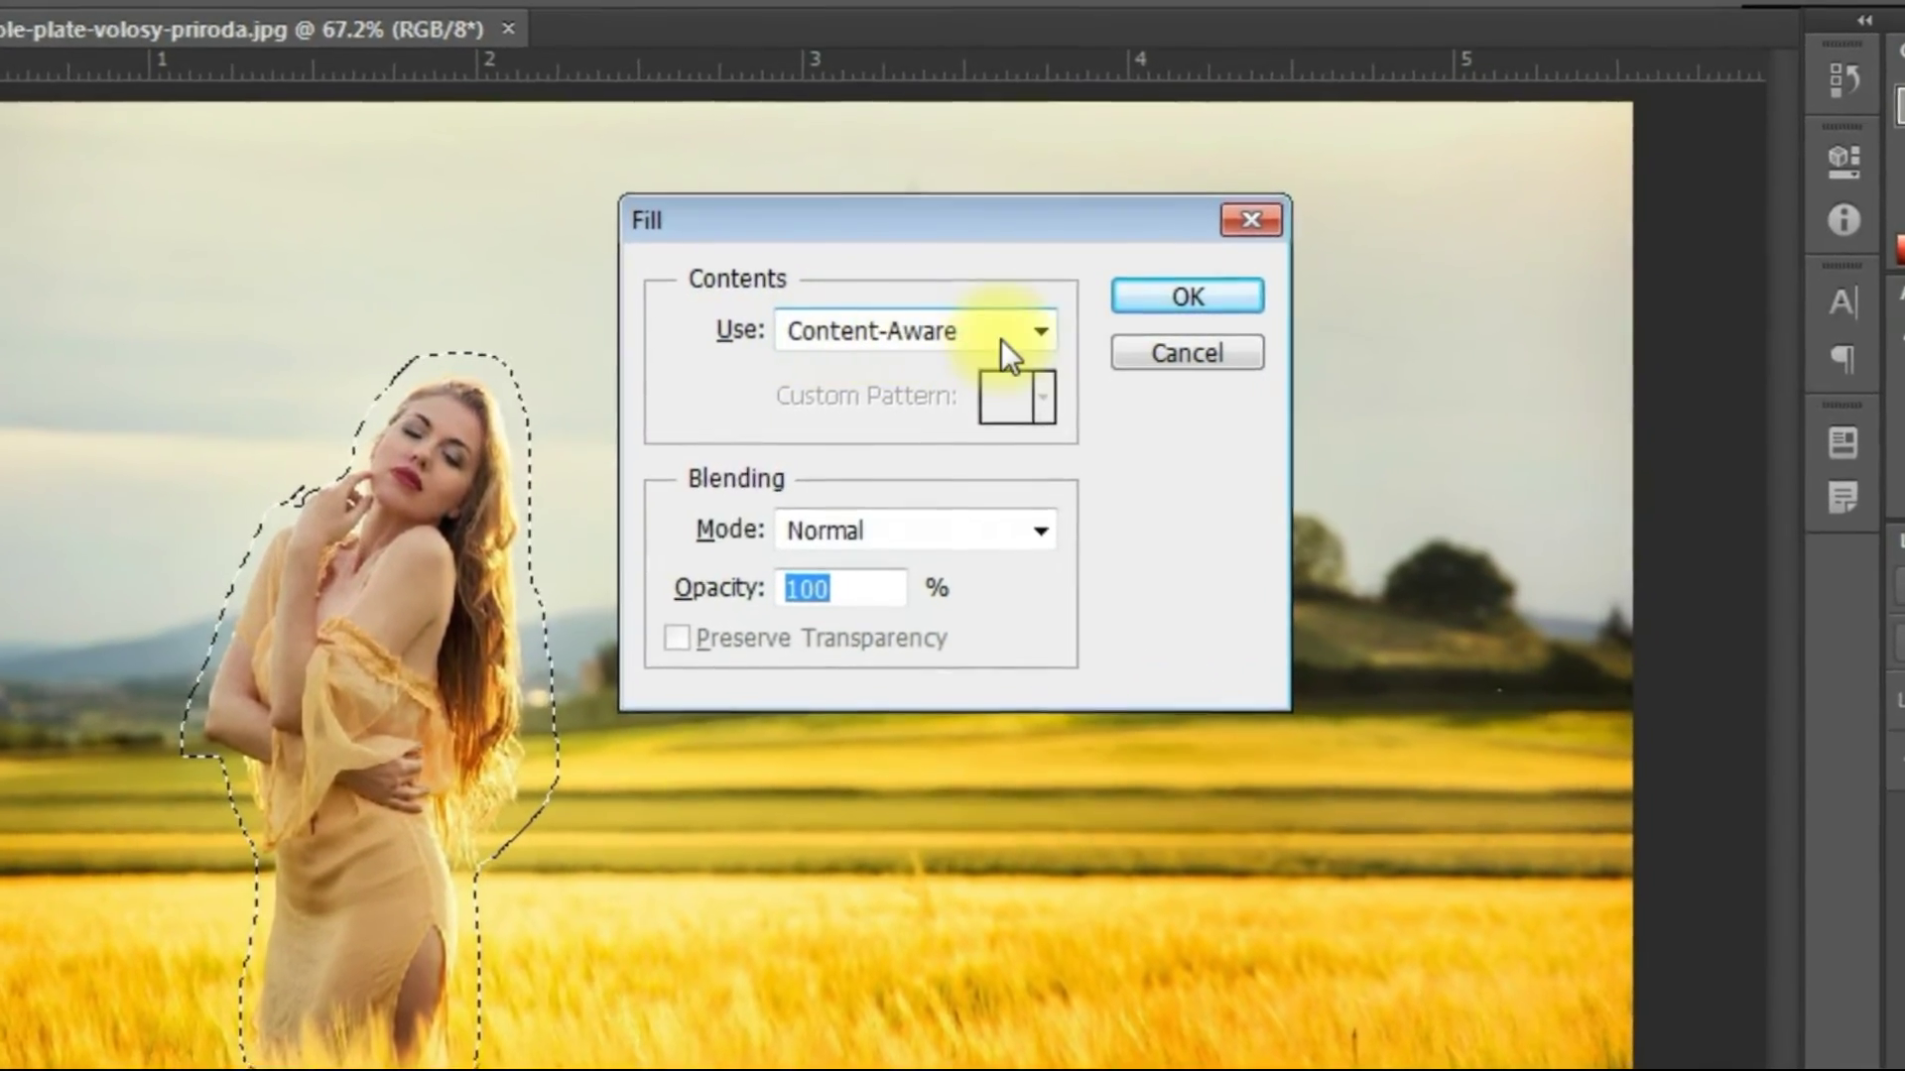
# - Fill the selection with Content-Aware contents to remove the woman
pyautogui.click(1004, 339)
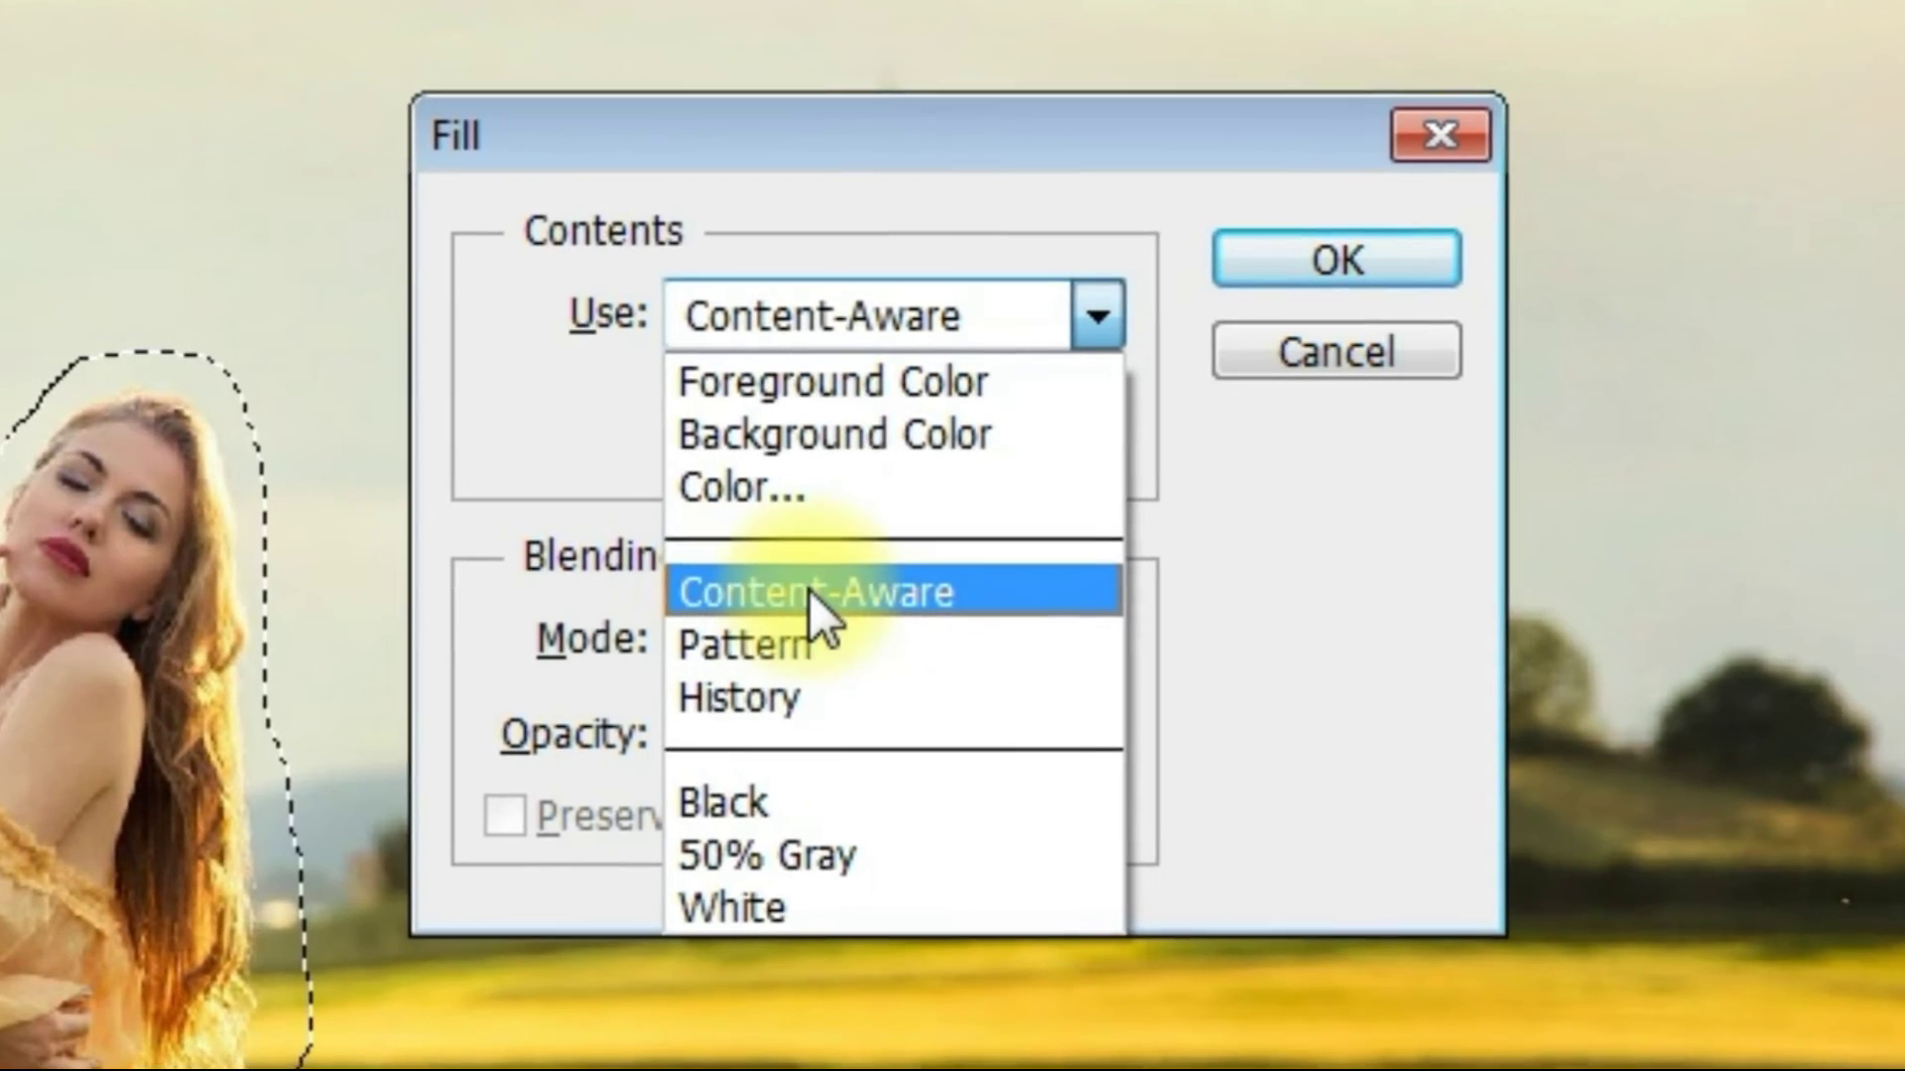
pyautogui.click(806, 591)
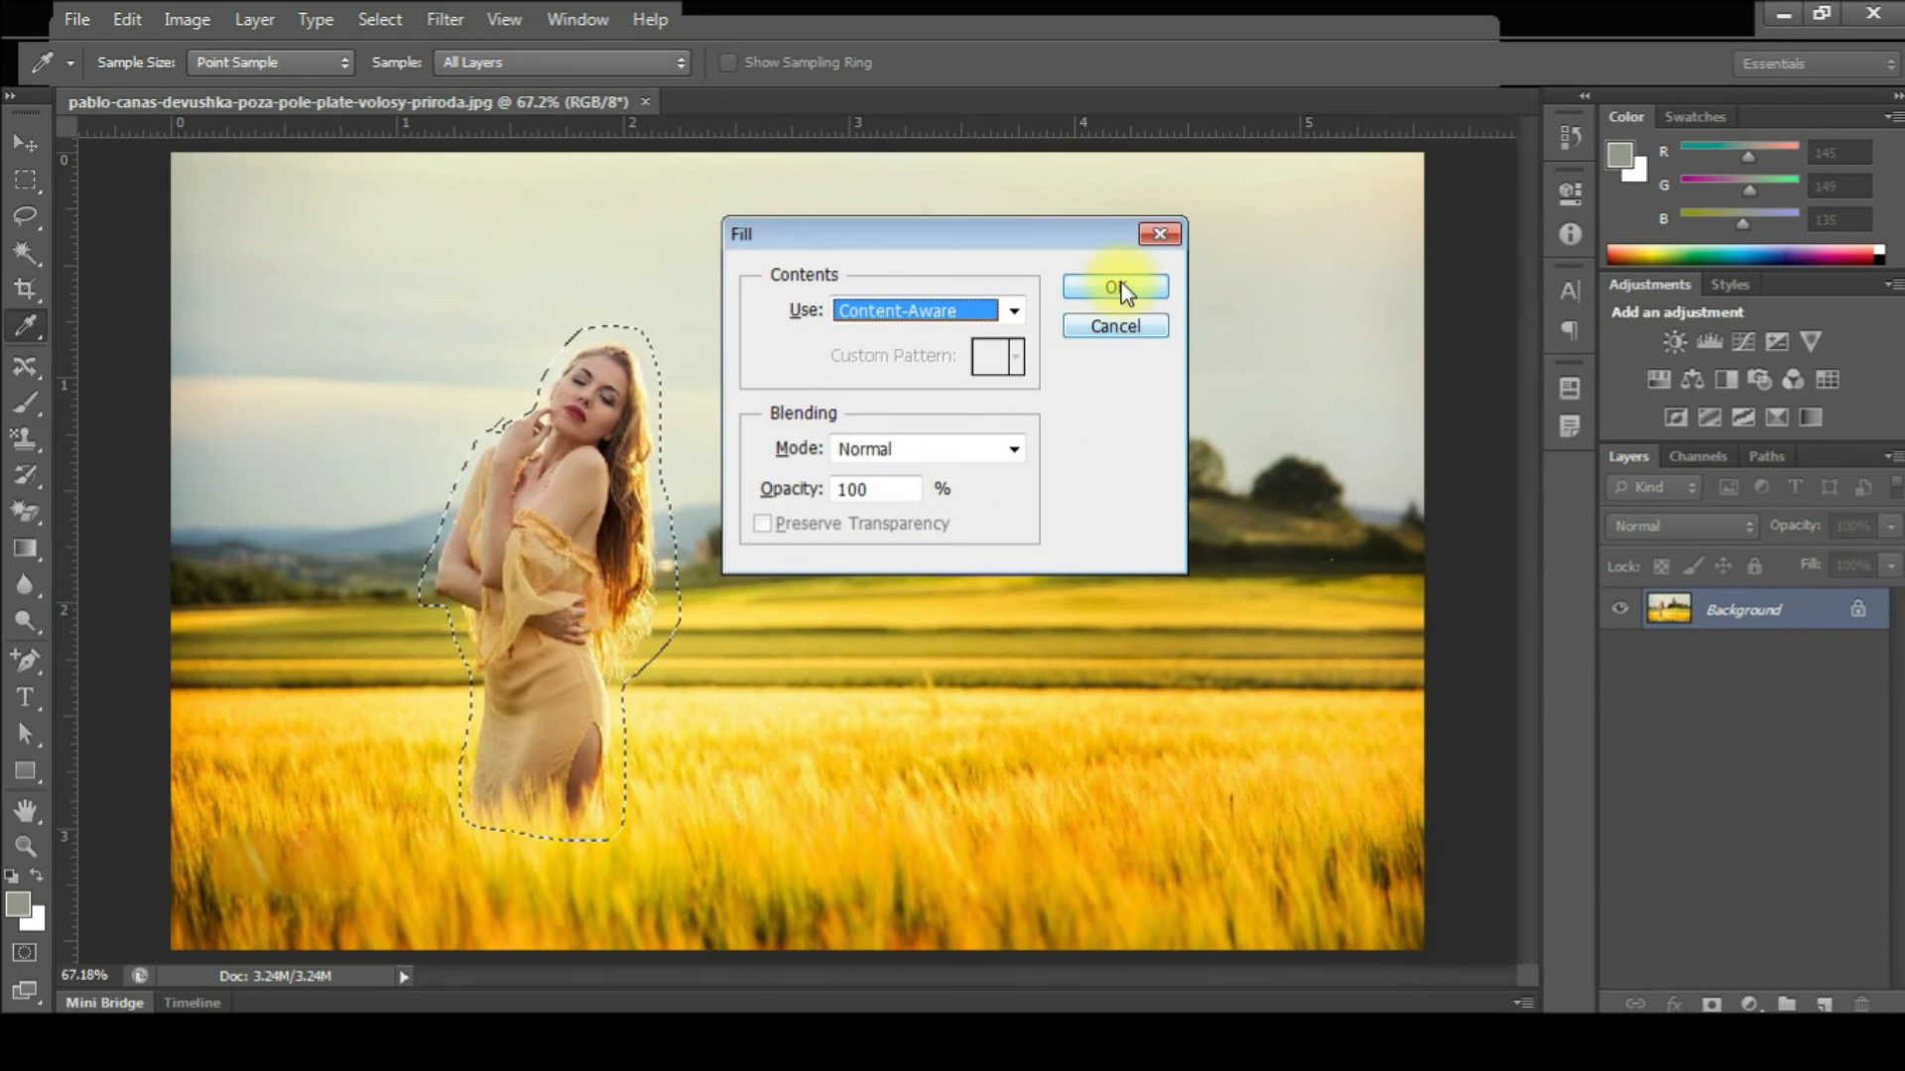
pyautogui.click(1116, 287)
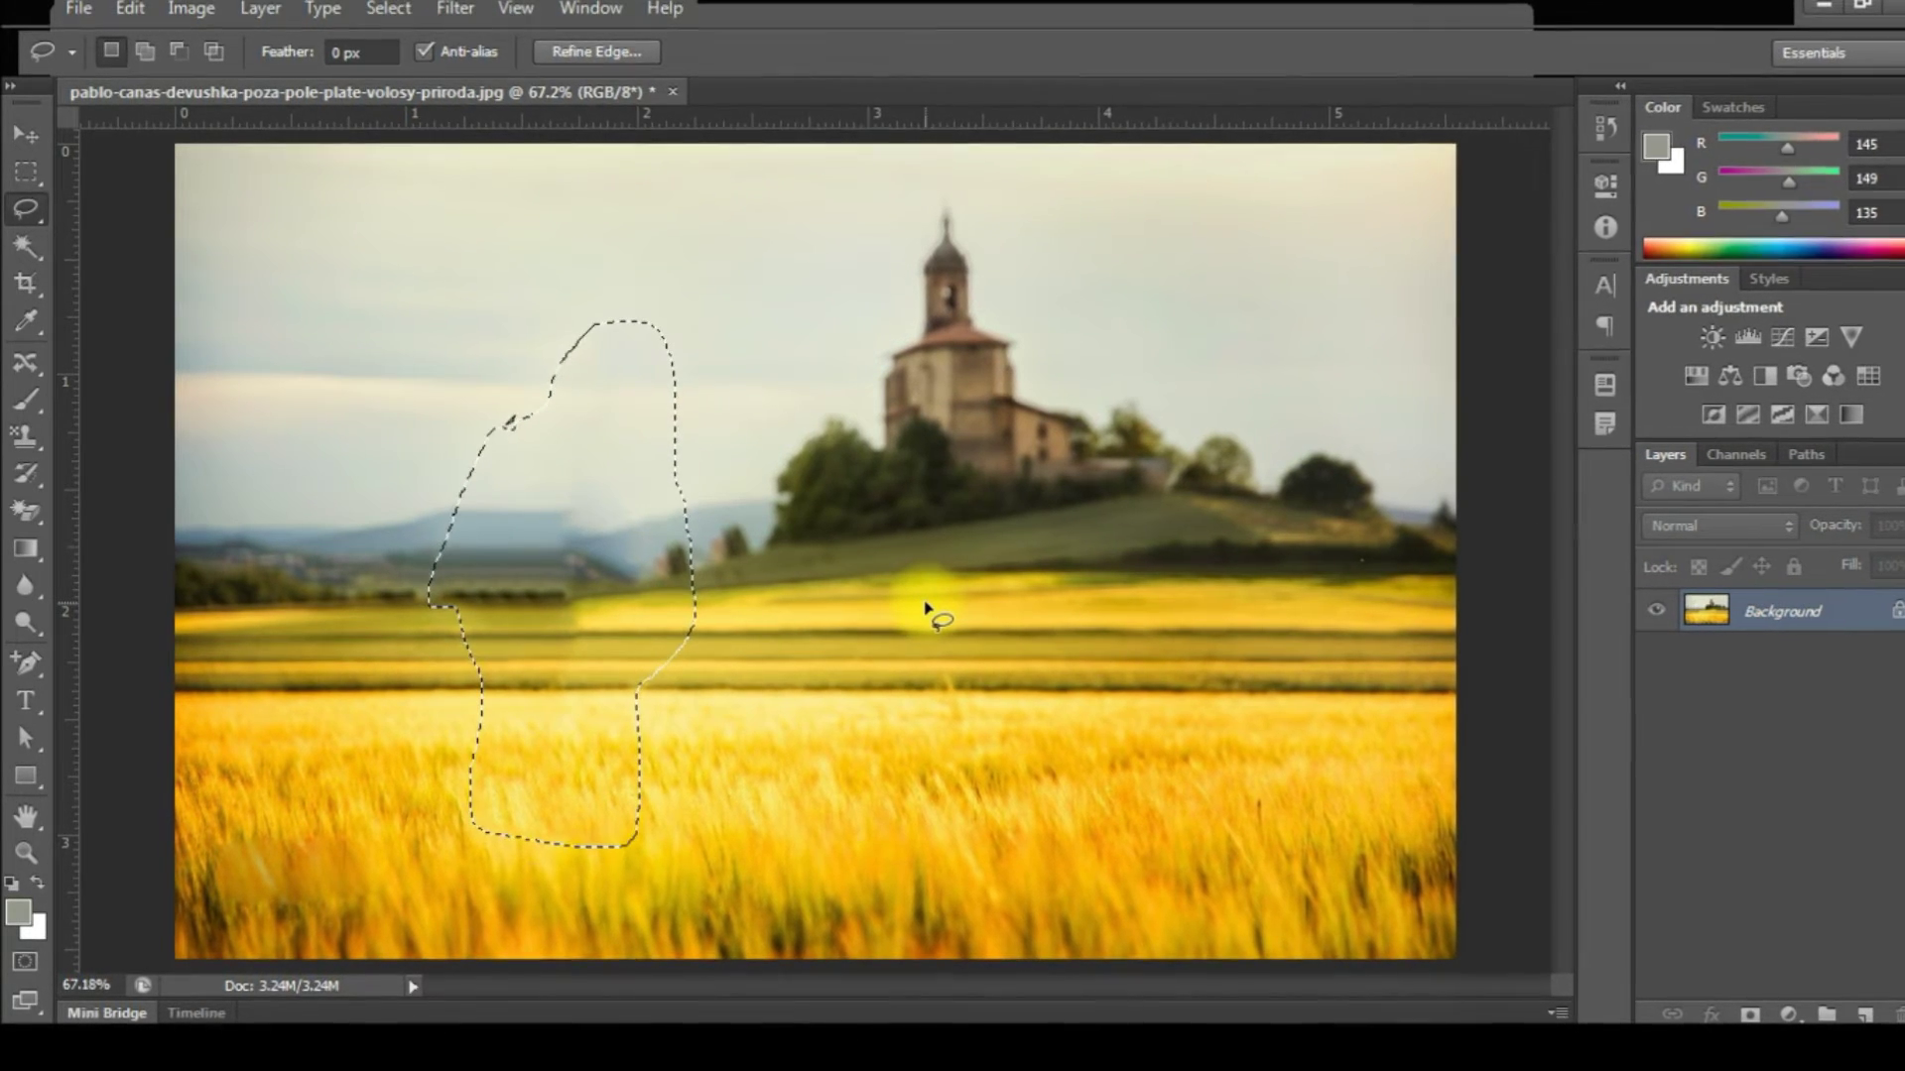
# - Deselect the filled area and zoom around the church on the hill to check it
pyautogui.hotkey('ctrl', '-')
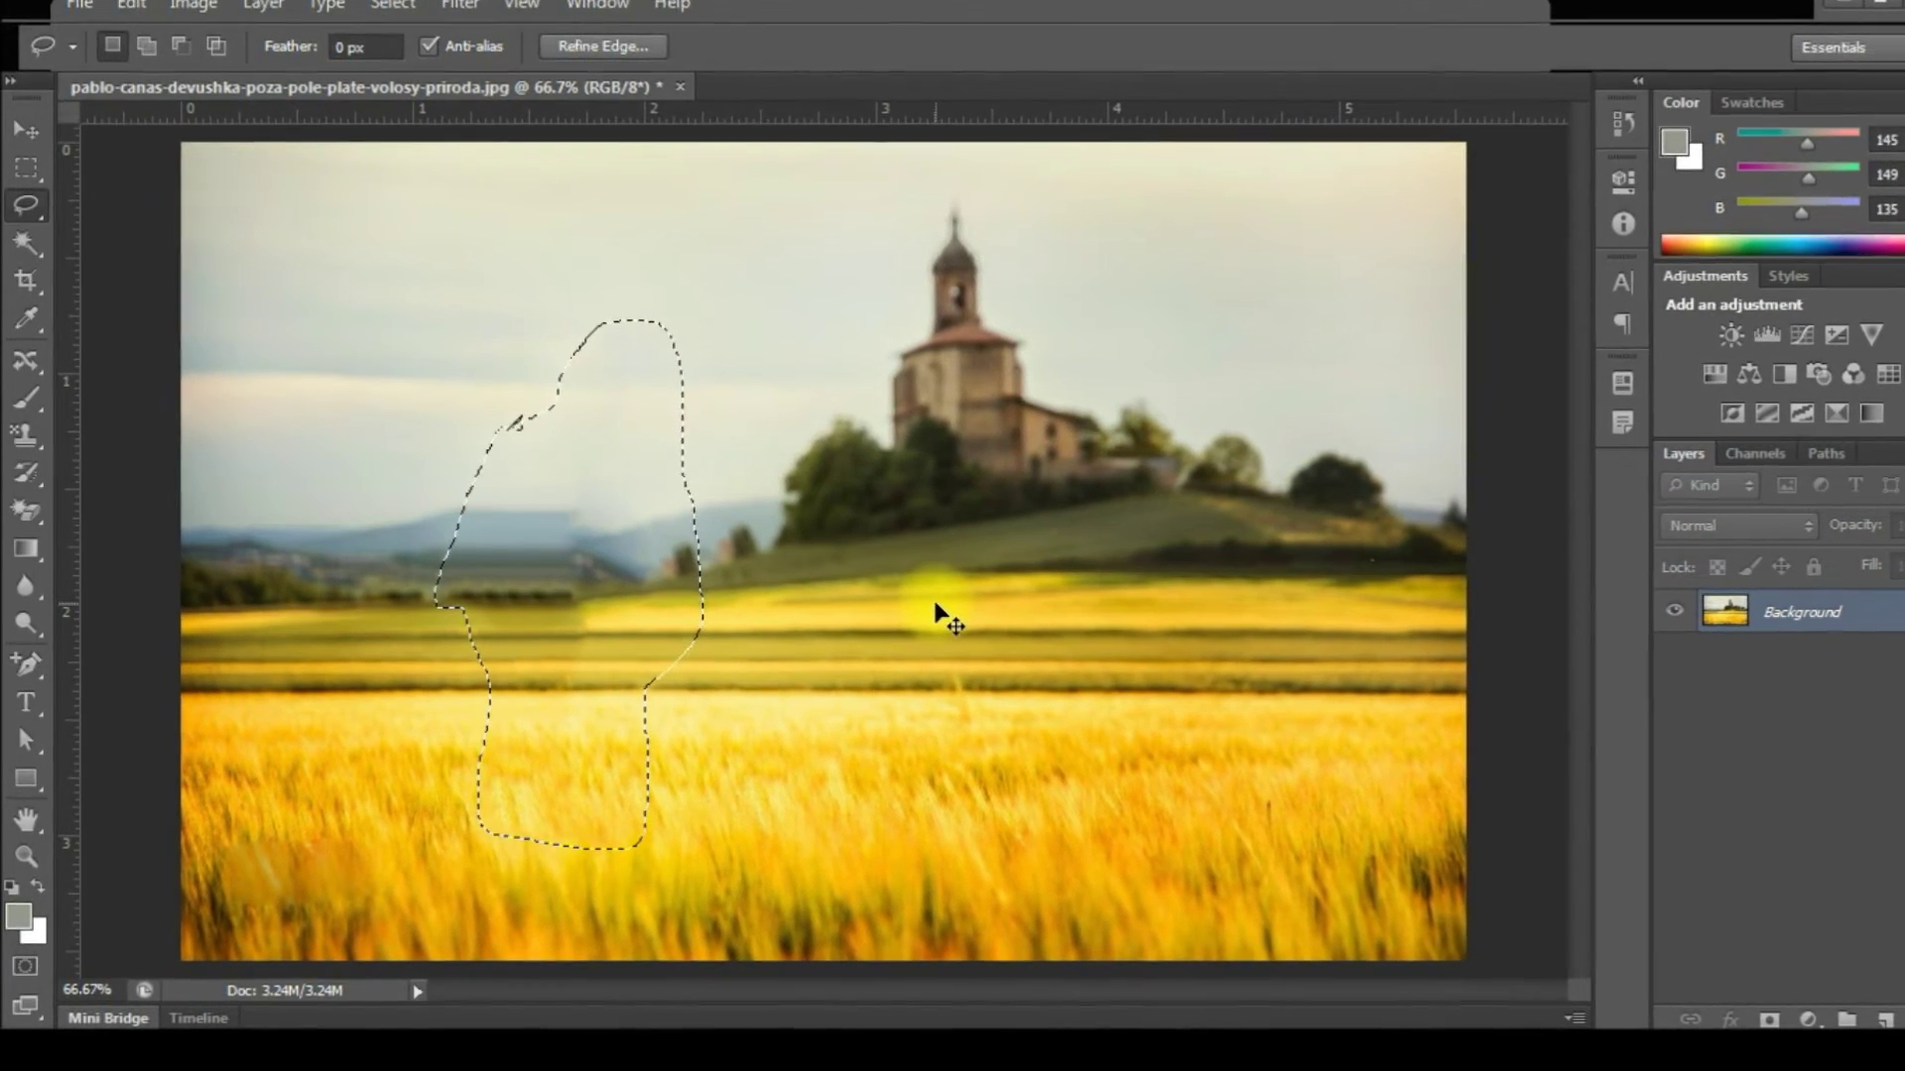
pyautogui.hotkey('ctrl', '-')
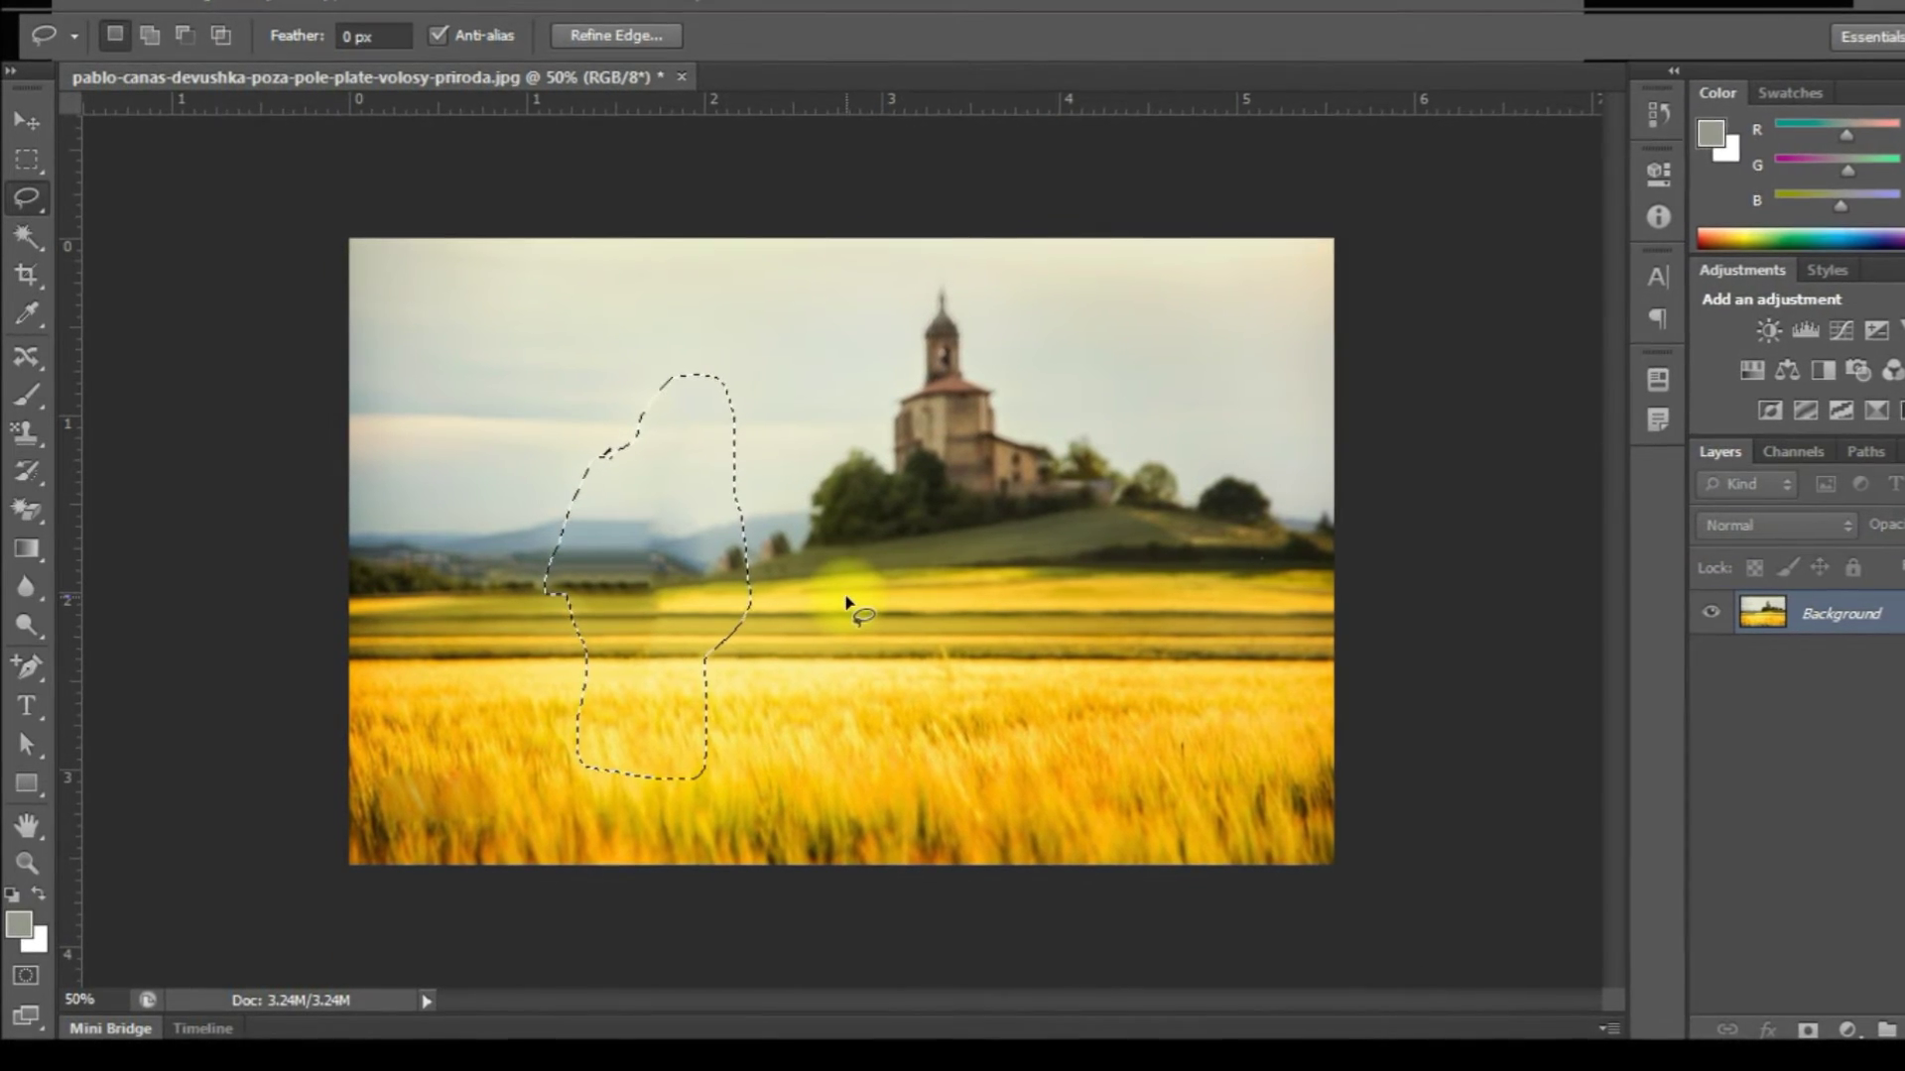
pyautogui.hotkey('ctrl', 'd')
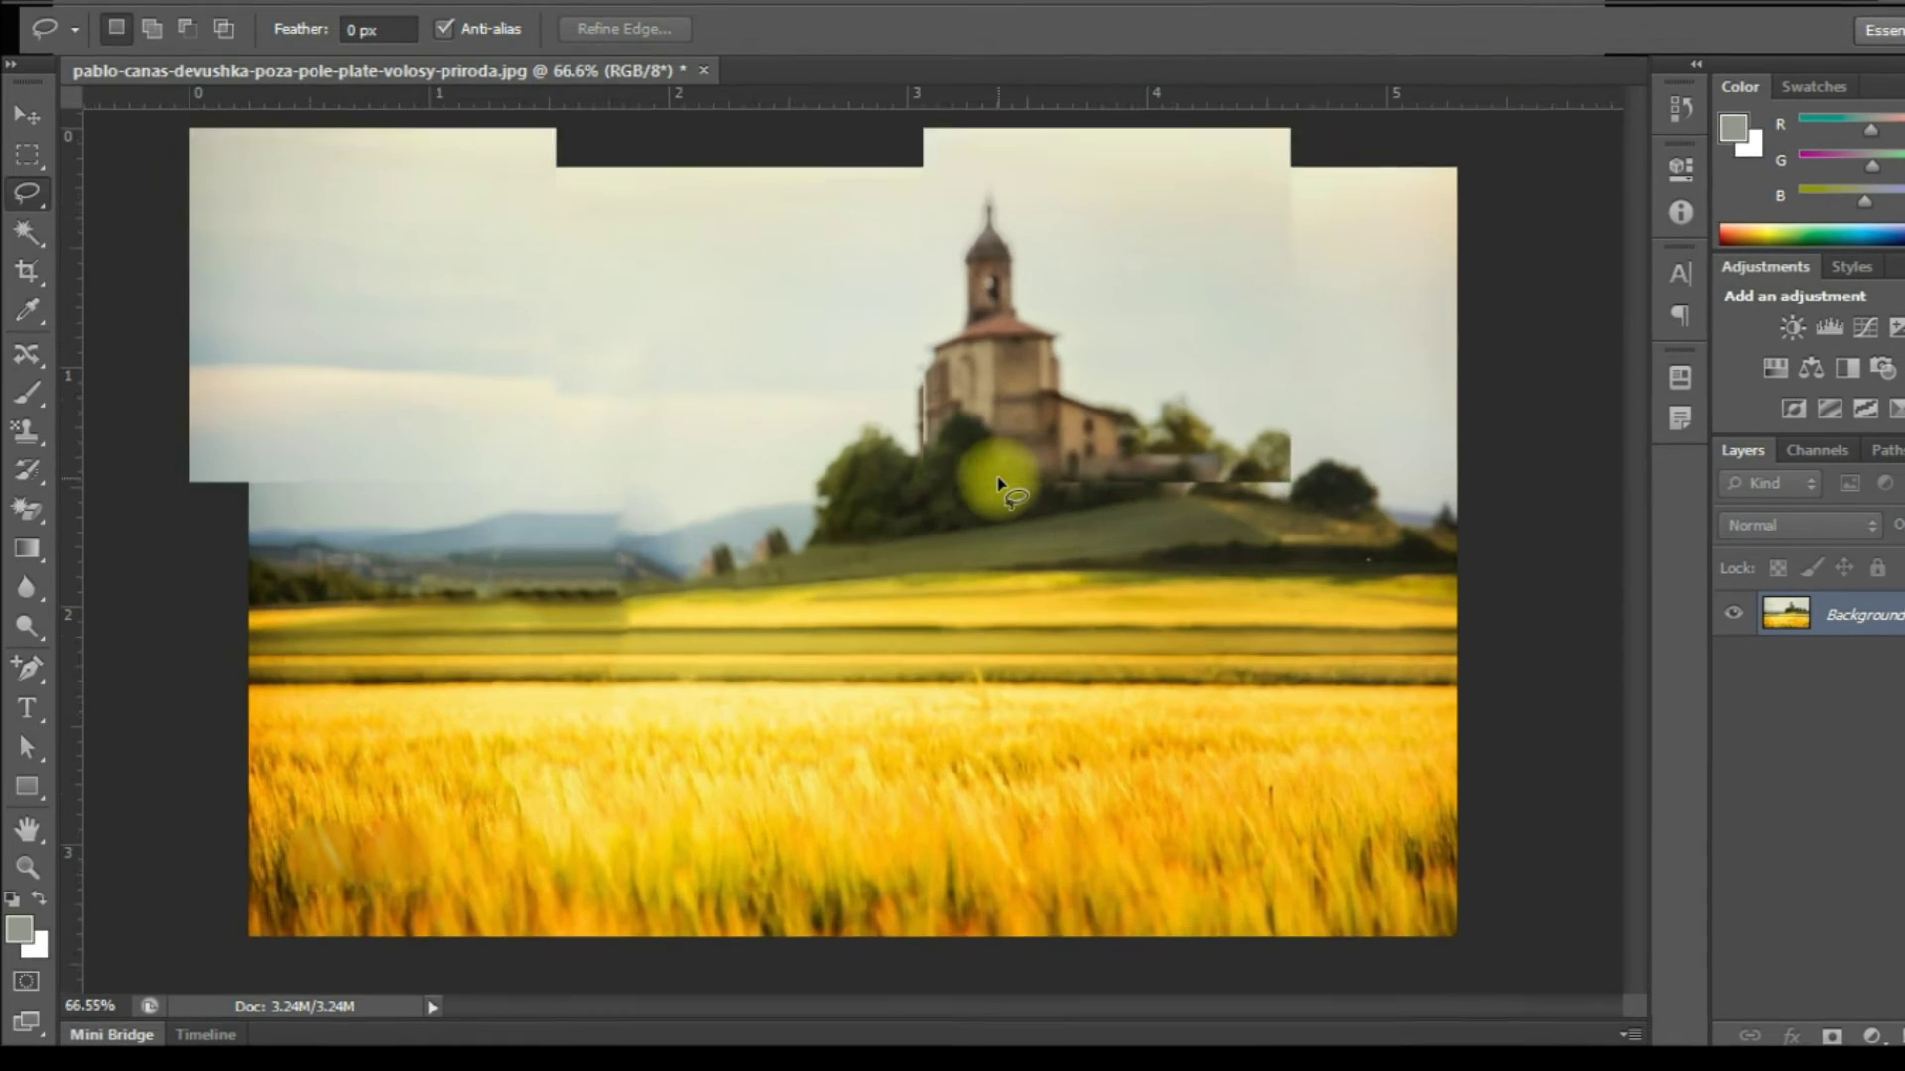
pyautogui.moveTo(1016, 460)
pyautogui.mouseDown()
pyautogui.moveTo(1053, 467)
pyautogui.moveTo(1223, 653)
pyautogui.mouseUp()
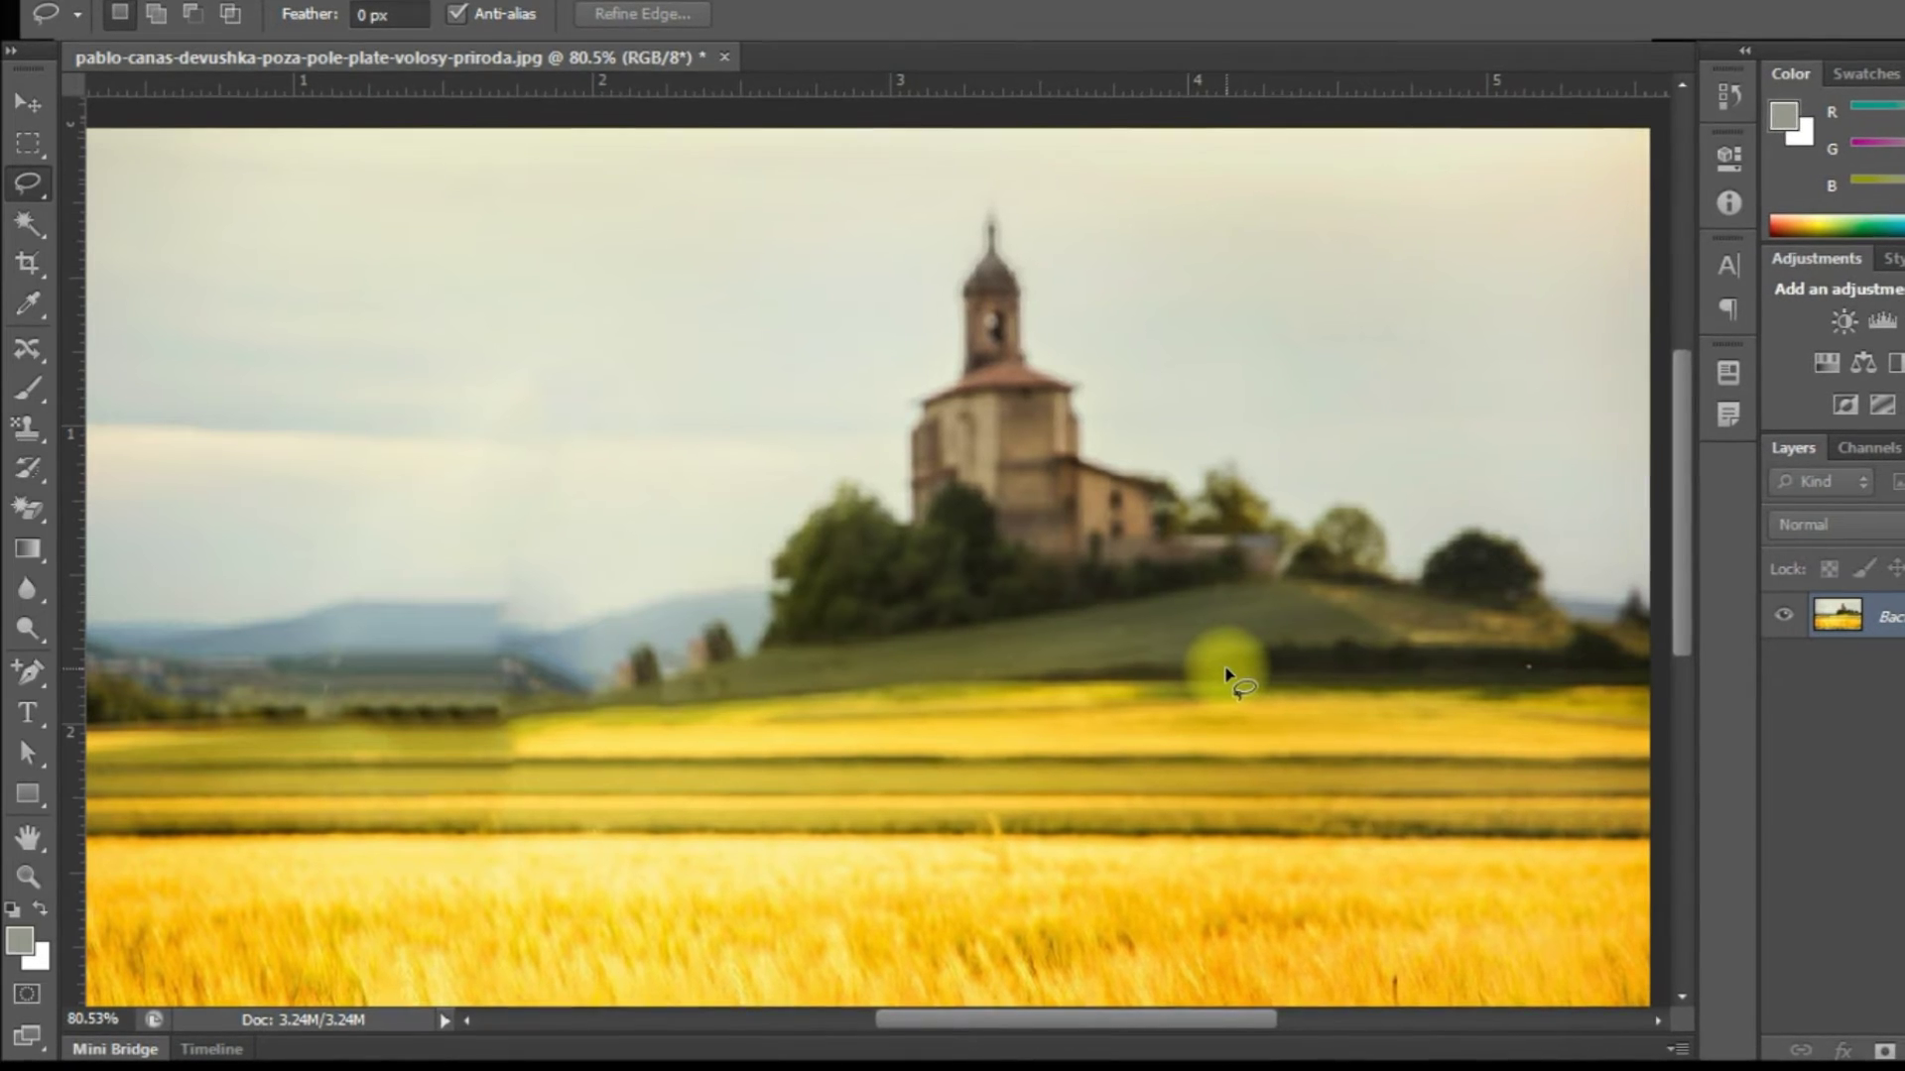
pyautogui.scroll(-1, 1223, 671)
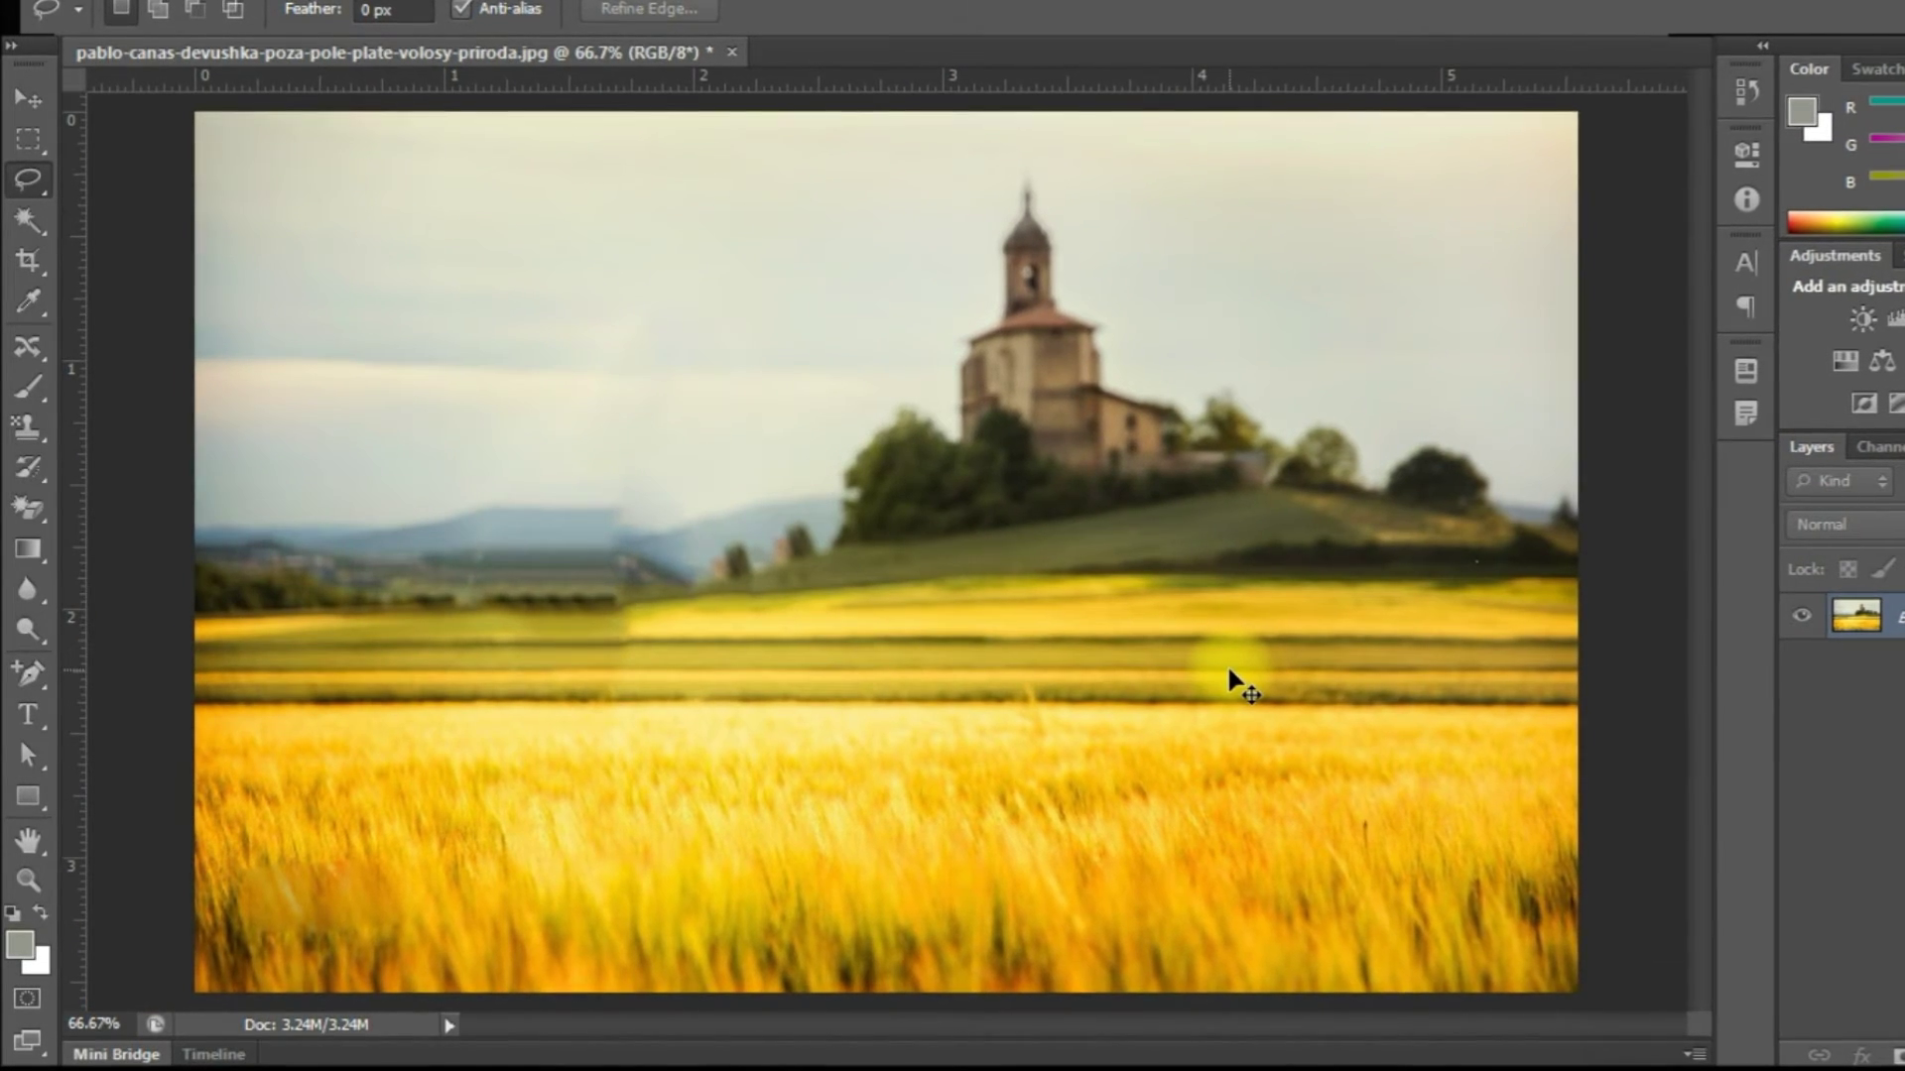
pyautogui.scroll(-1, 1228, 669)
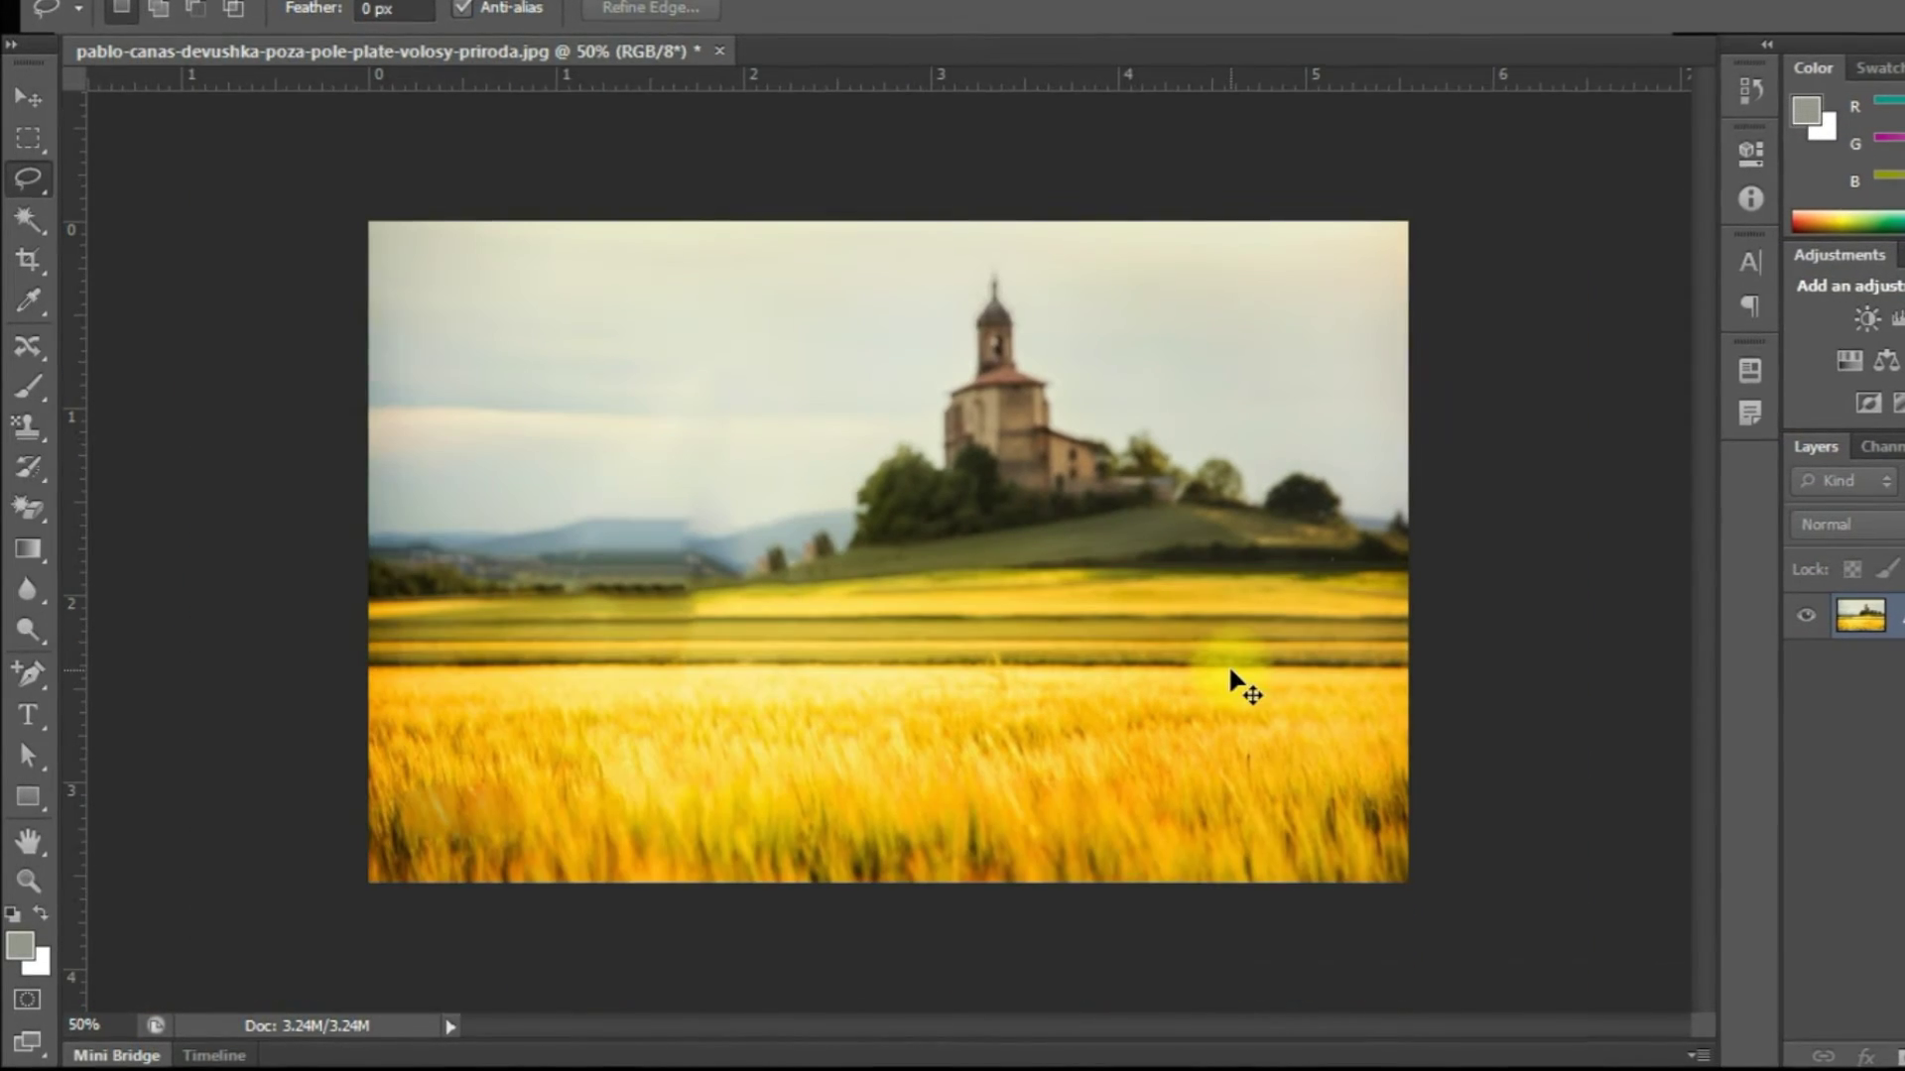
# - Pick the Content-Aware Move Tool from the healing group and bring up Downloads
pyautogui.click(28, 343)
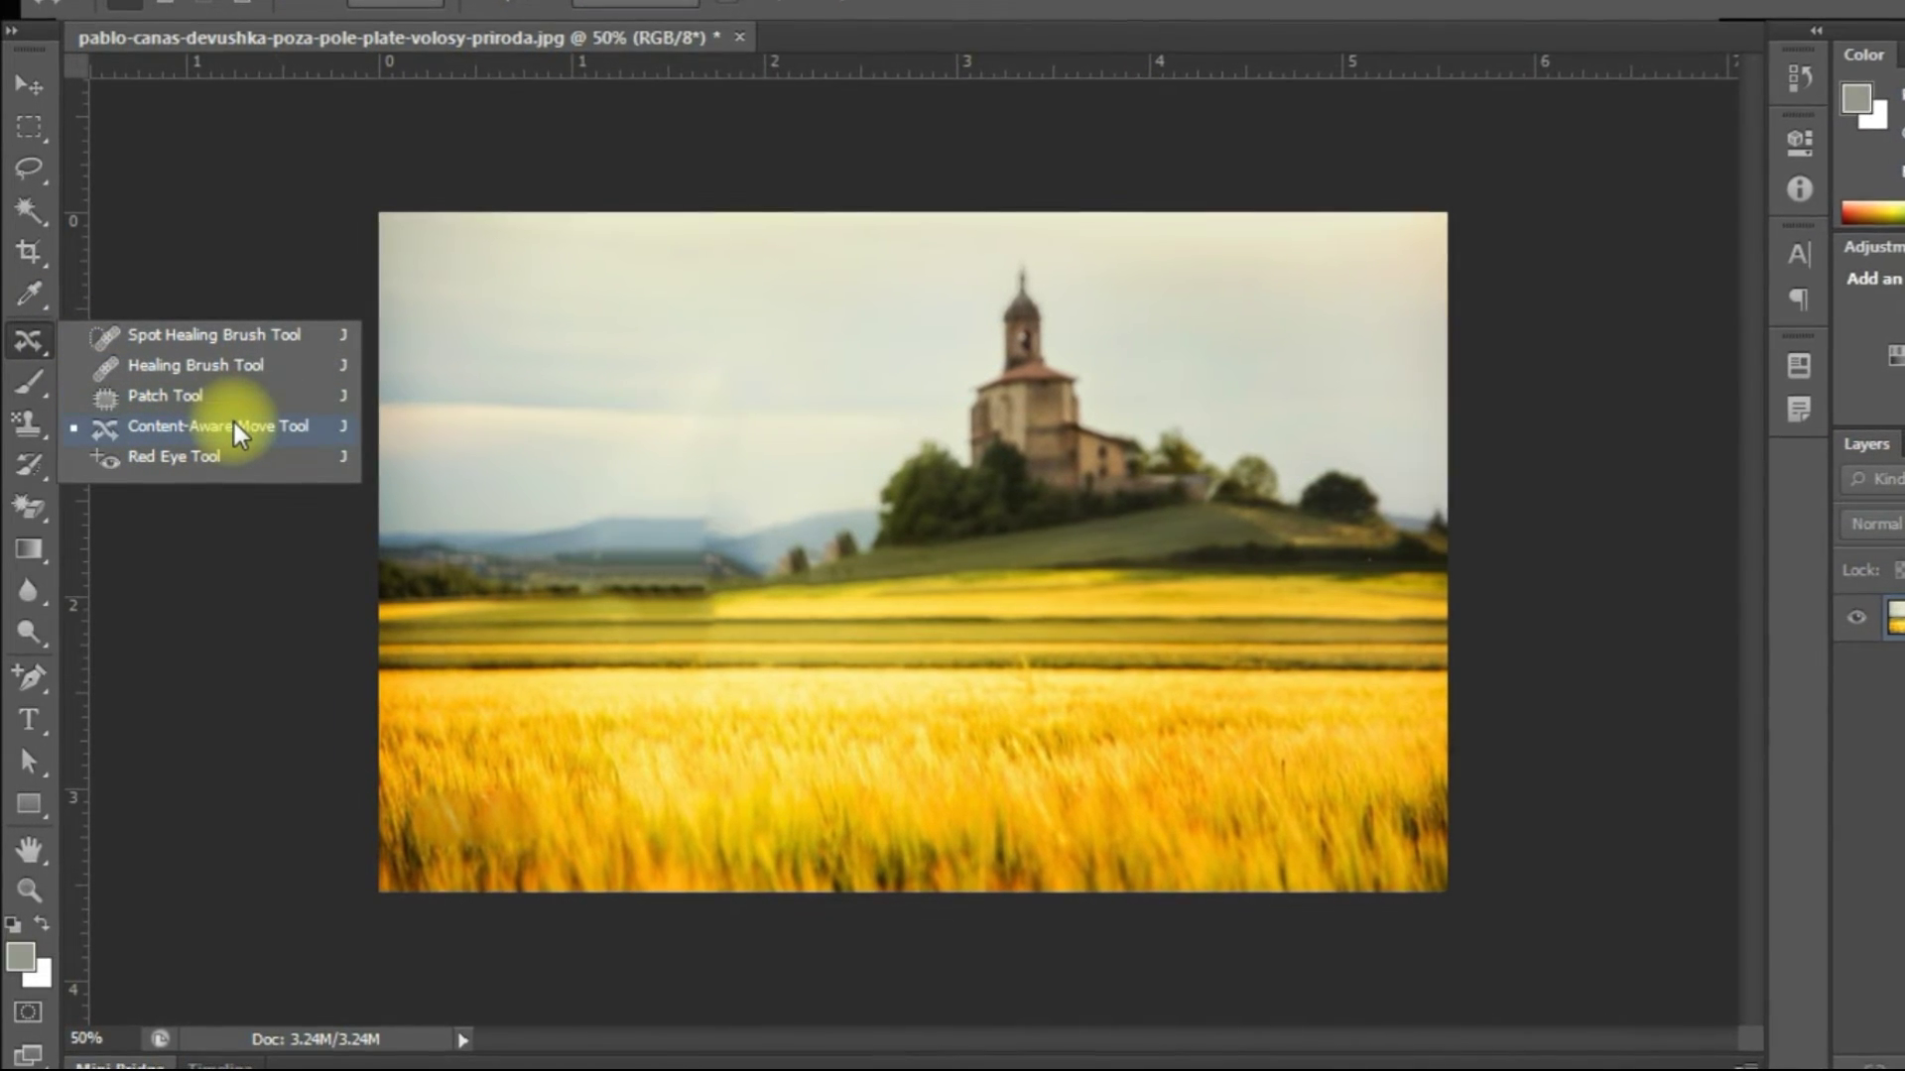
pyautogui.click(236, 422)
pyautogui.rightClick(42, 338)
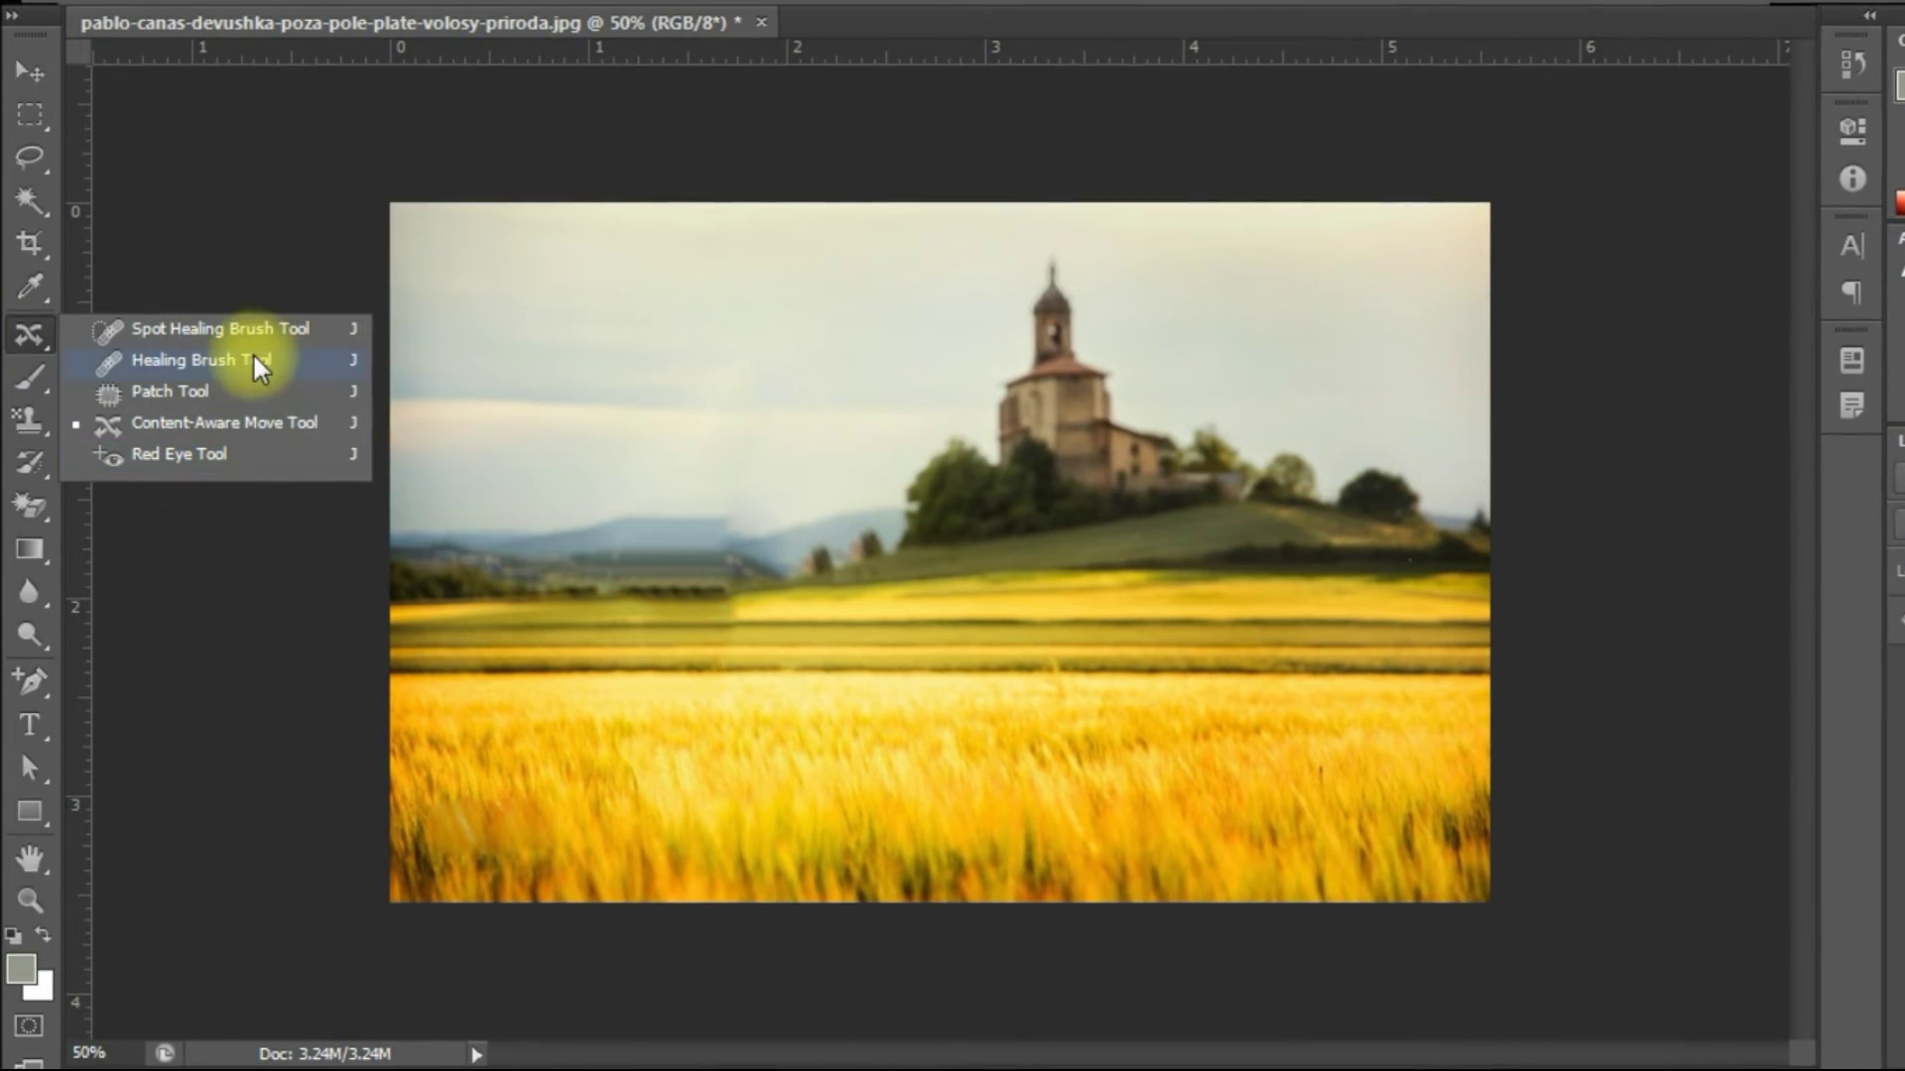
pyautogui.click(149, 1012)
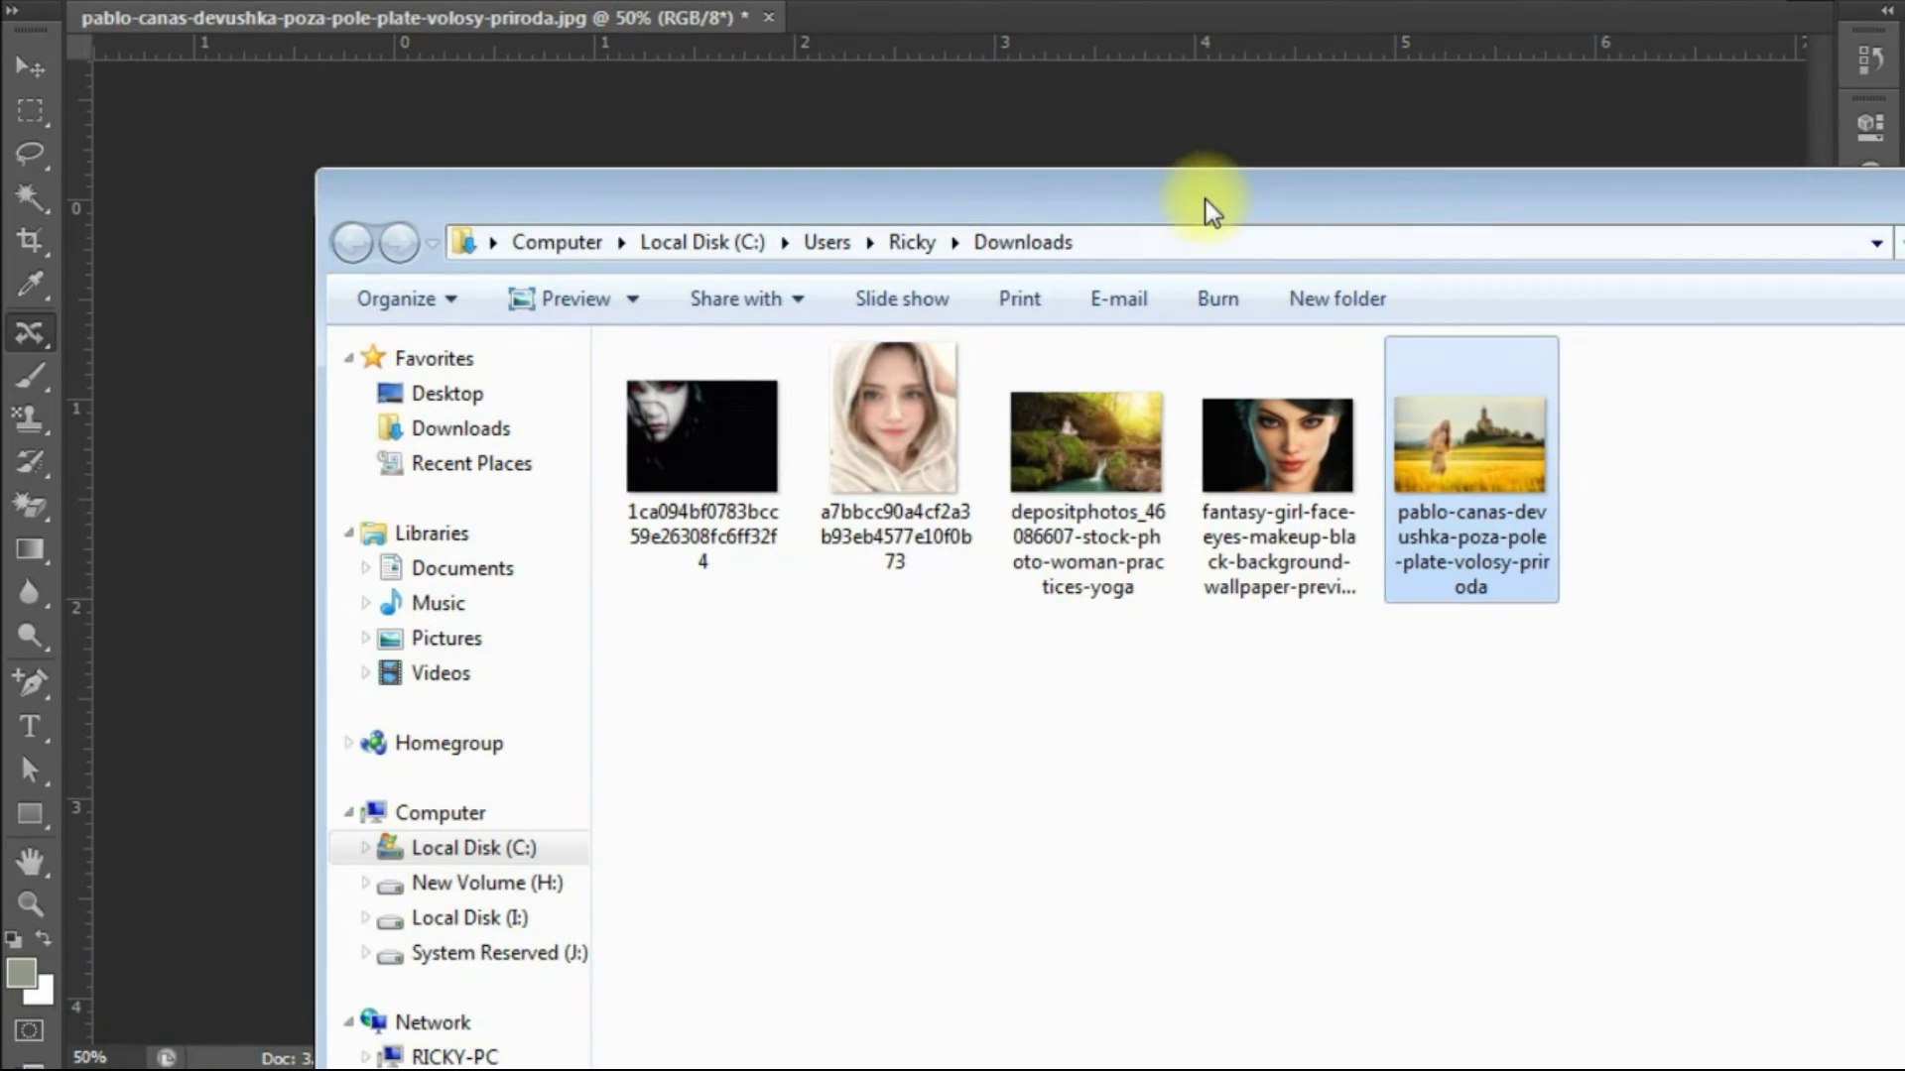
# - Open the dark red-eyed portrait from Downloads in Photoshop through Camera Raw
pyautogui.moveTo(716, 411)
pyautogui.mouseDown()
pyautogui.moveTo(836, 104)
pyautogui.moveTo(1153, 609)
pyautogui.mouseUp()
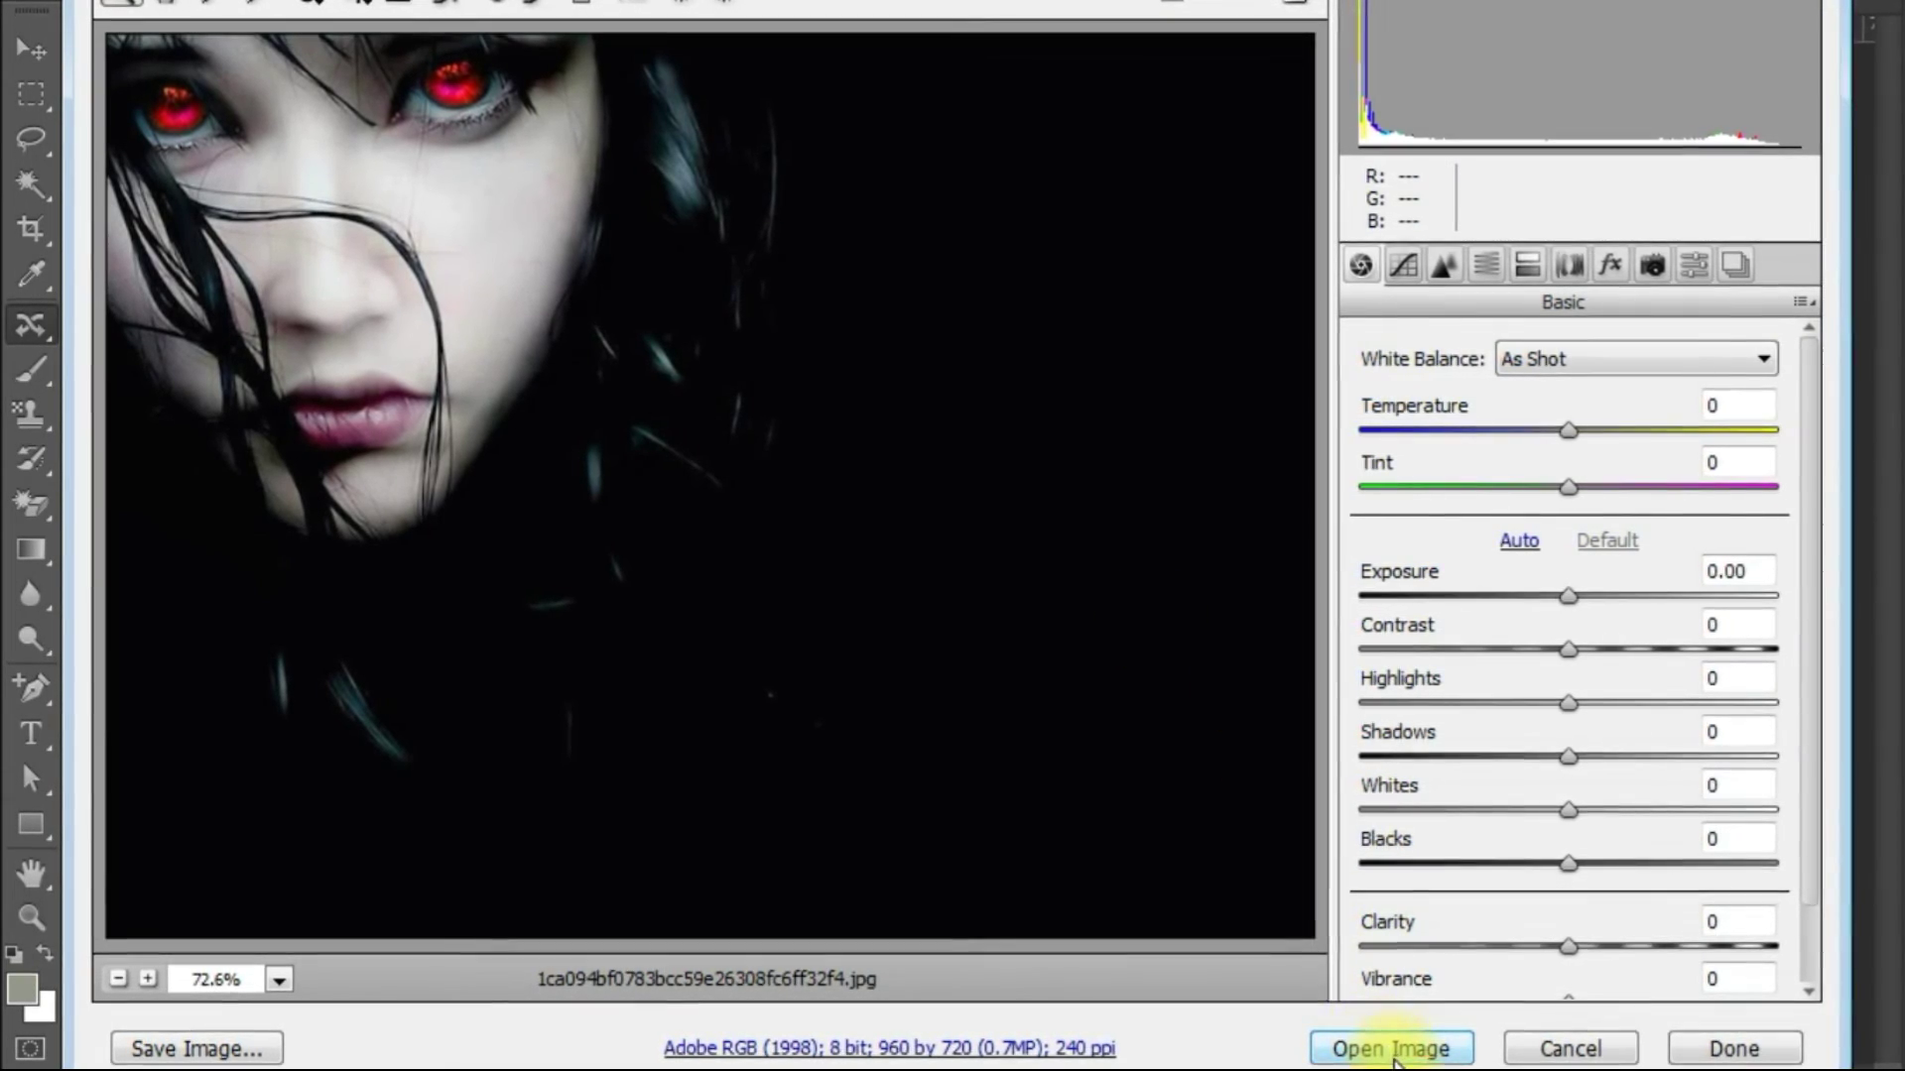
pyautogui.click(1399, 1044)
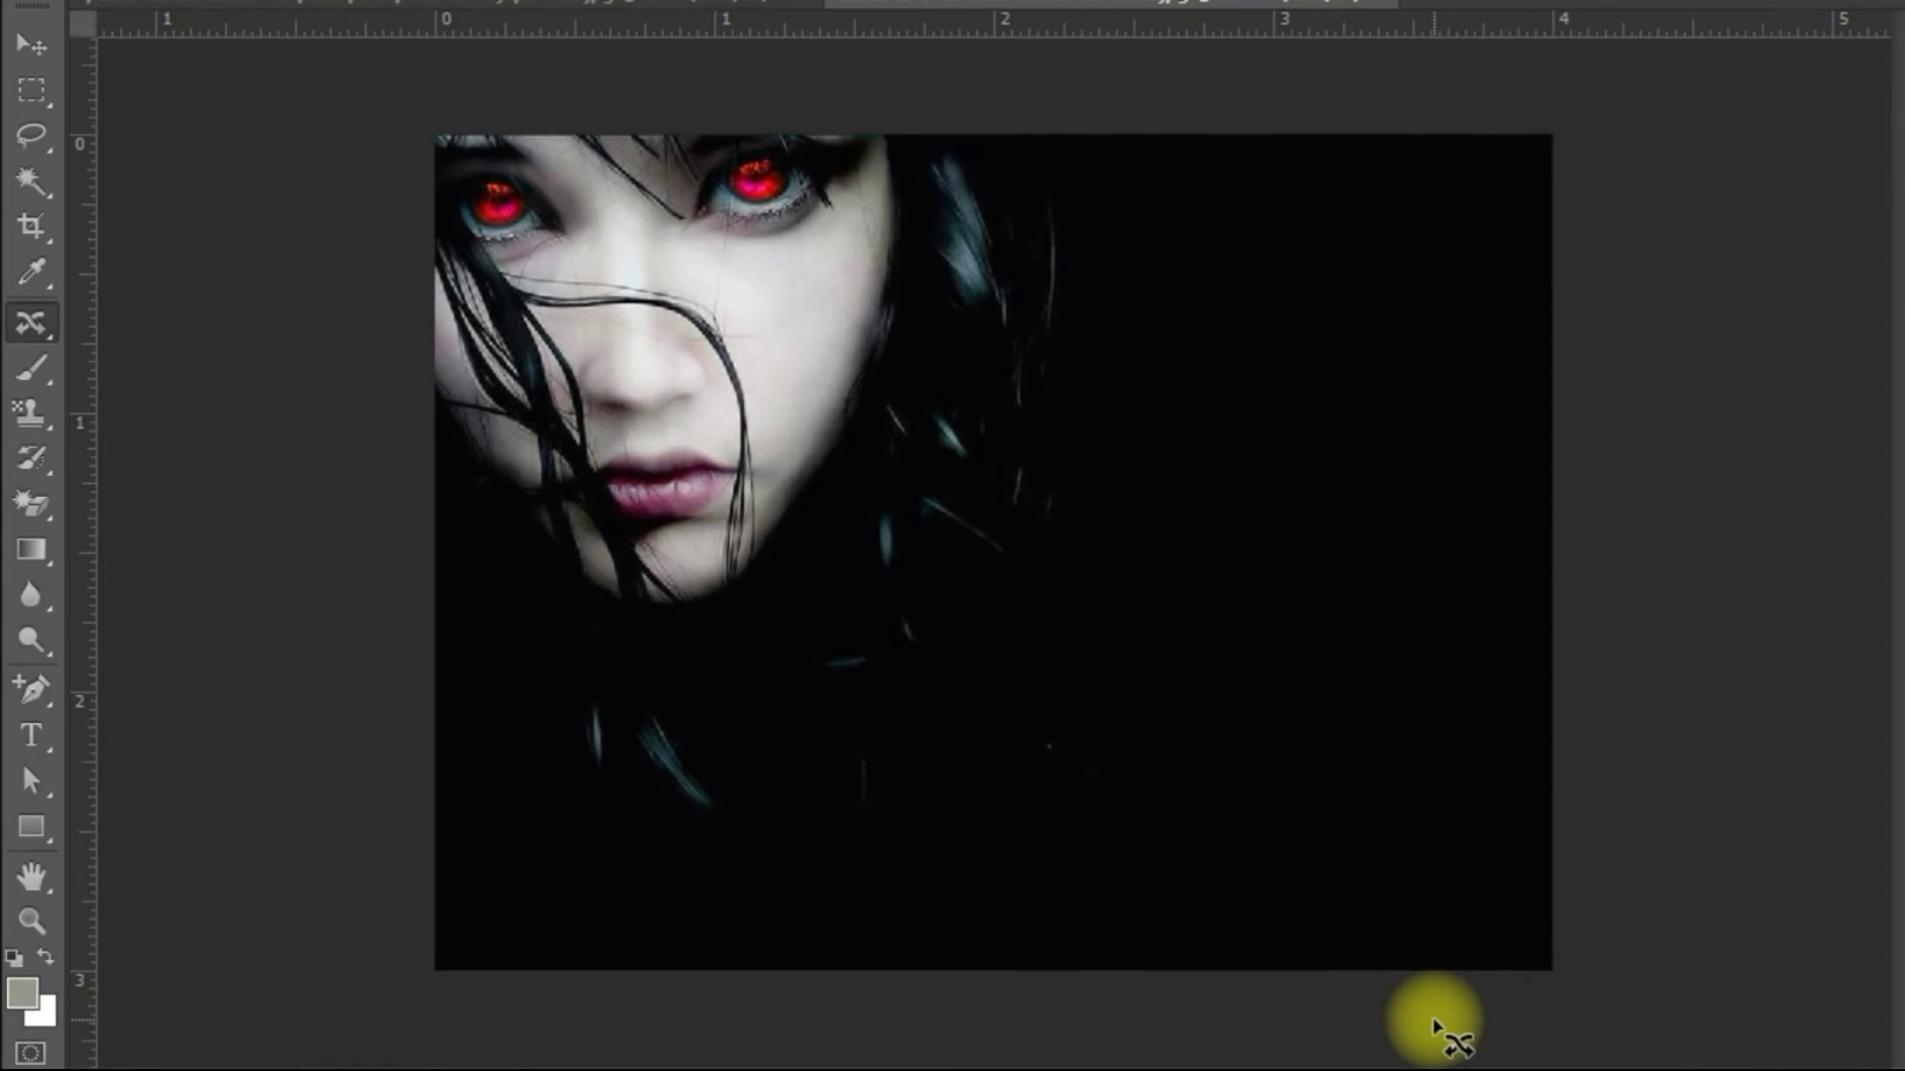
# - Zoom in on the portrait's glowing red eyes
pyautogui.scroll(2, 836, 192)
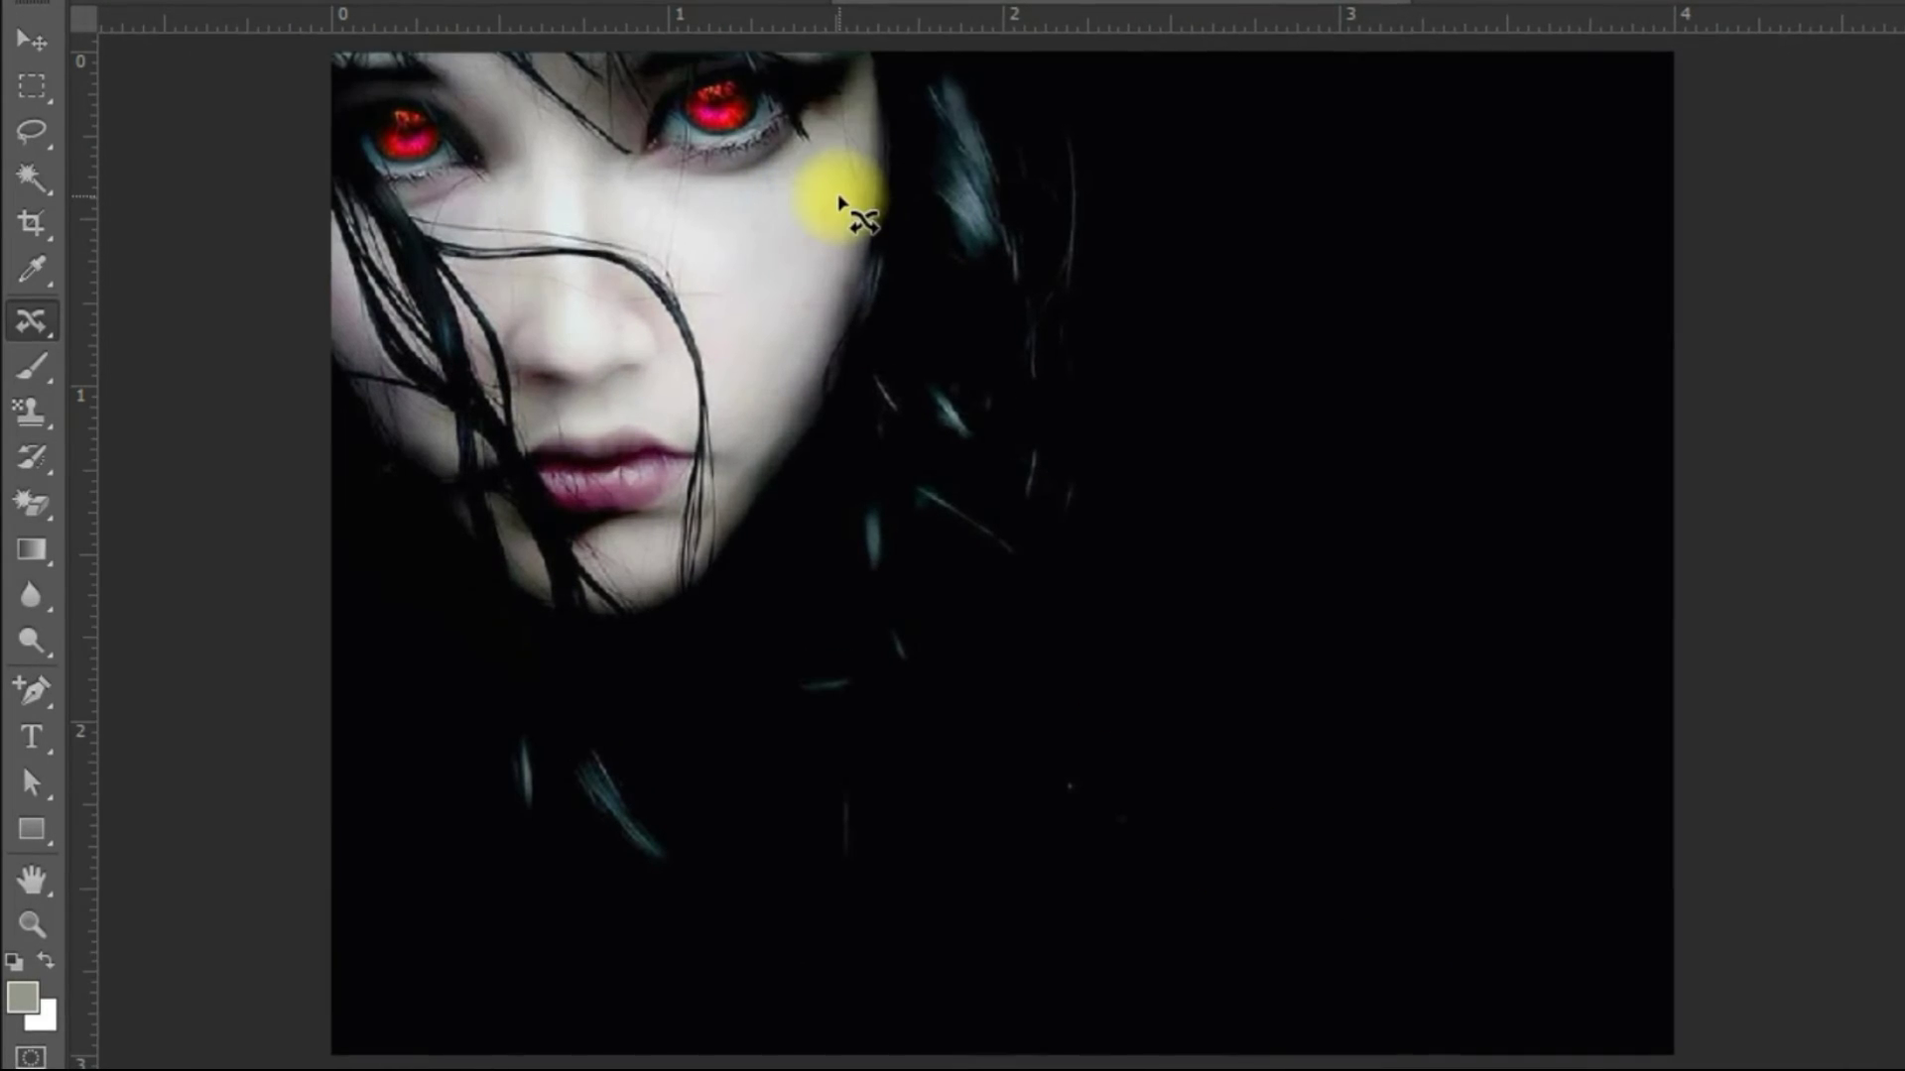
pyautogui.scroll(2, 766, 85)
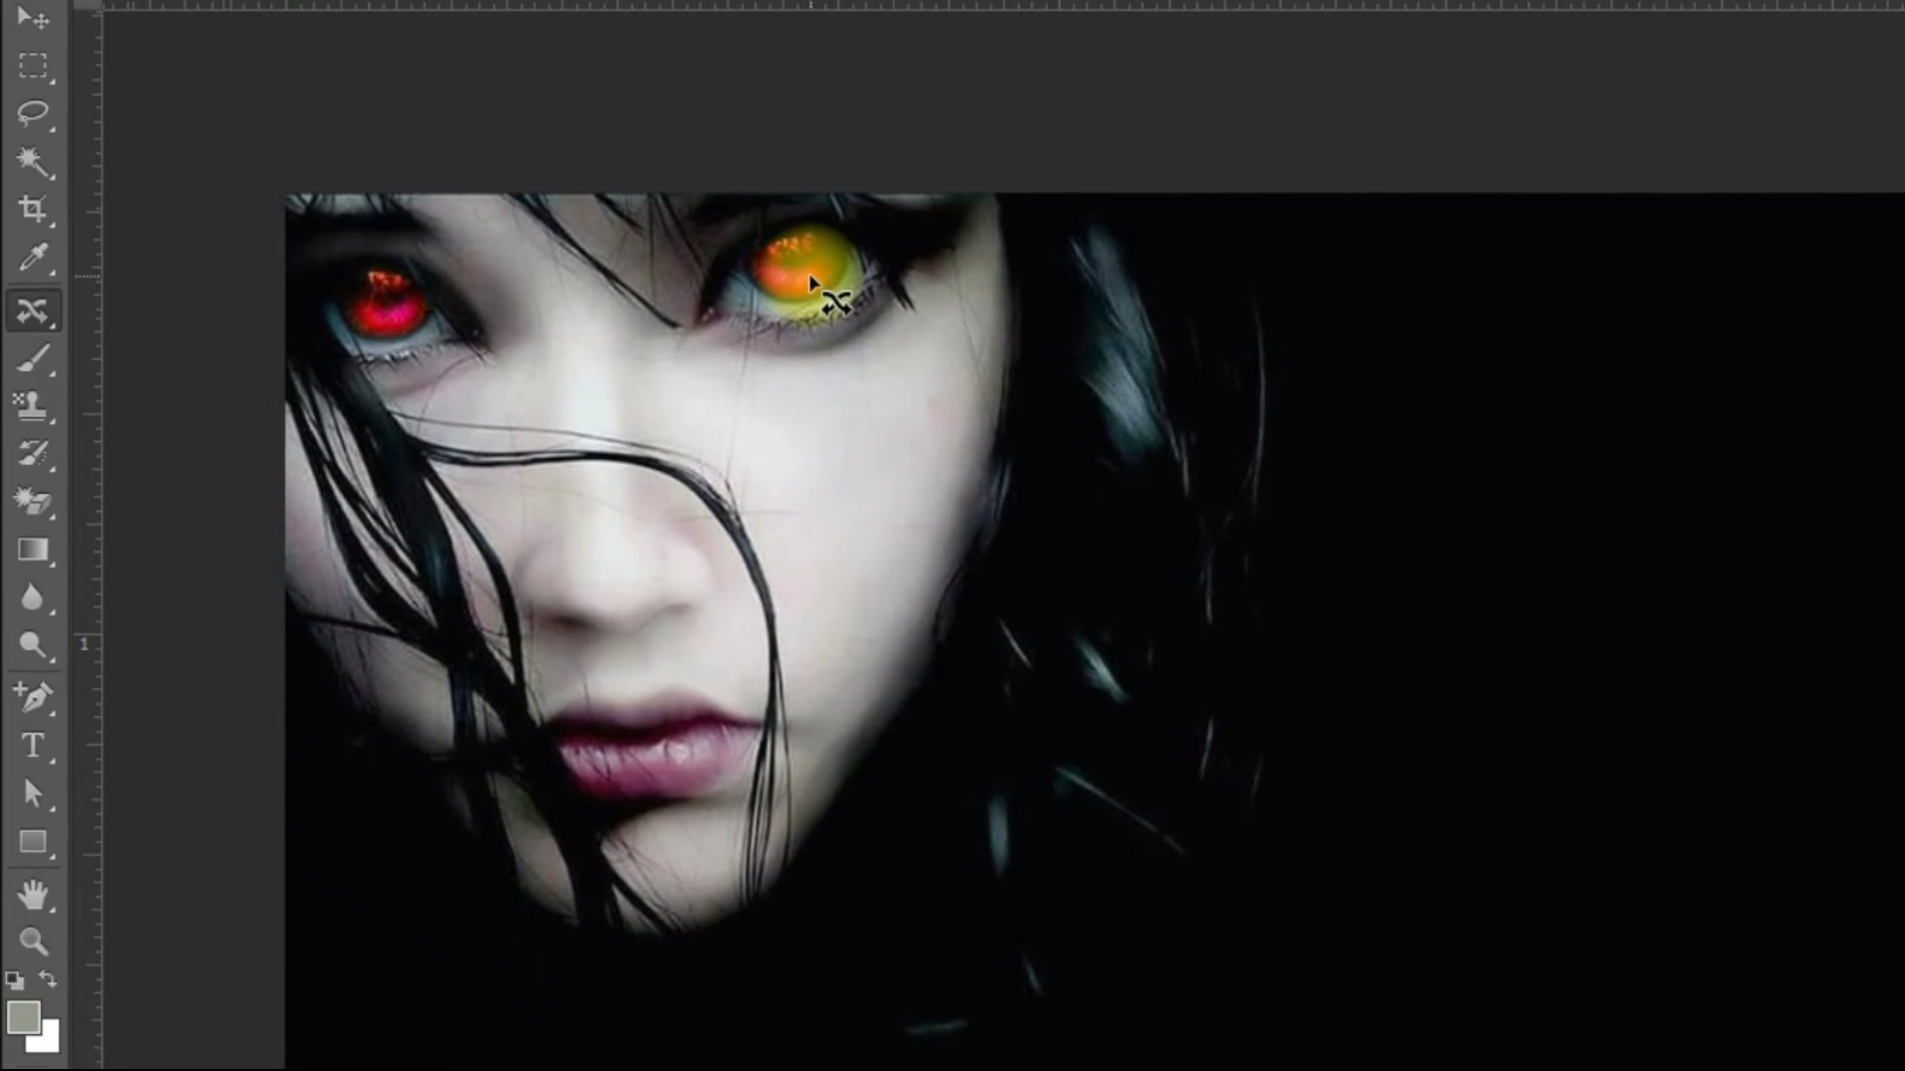
# - Switch to the Red Eye Tool and remove the red glow from the left pupil
pyautogui.rightClick(30, 318)
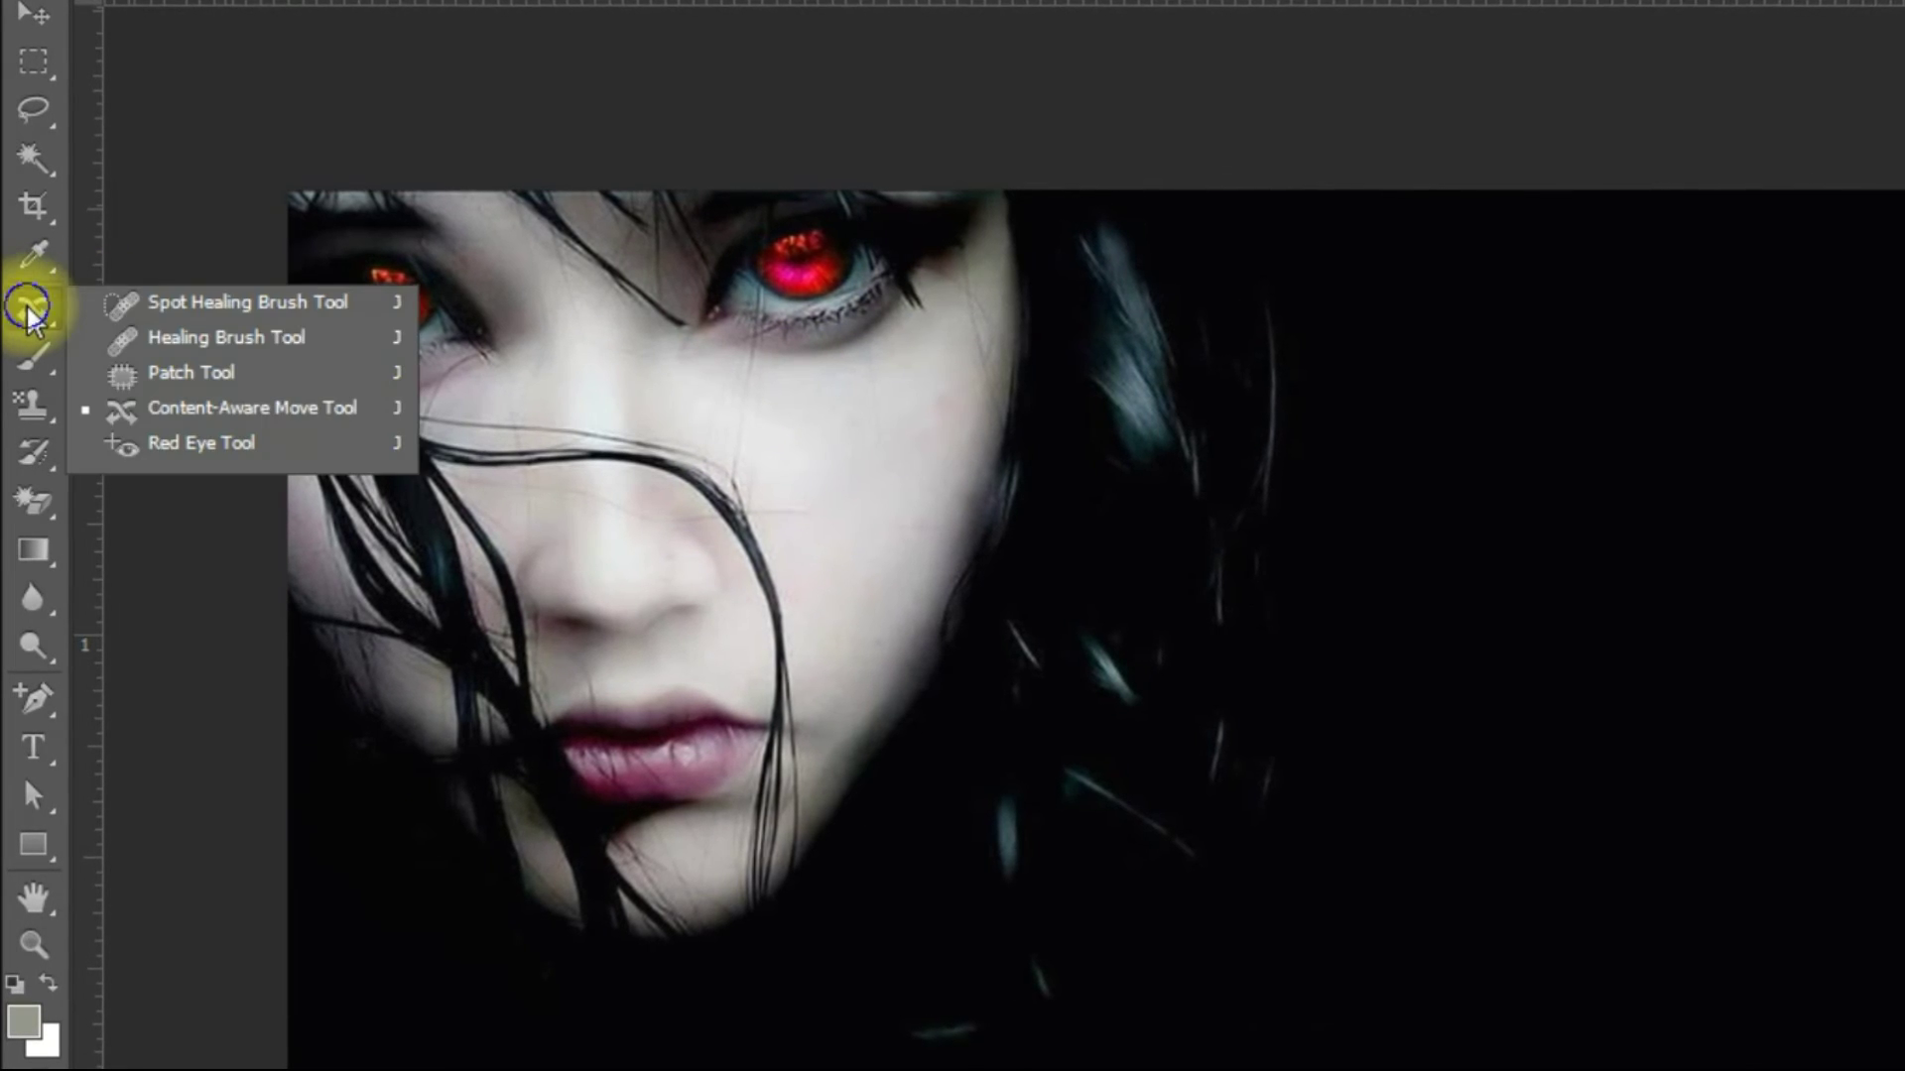
pyautogui.click(158, 441)
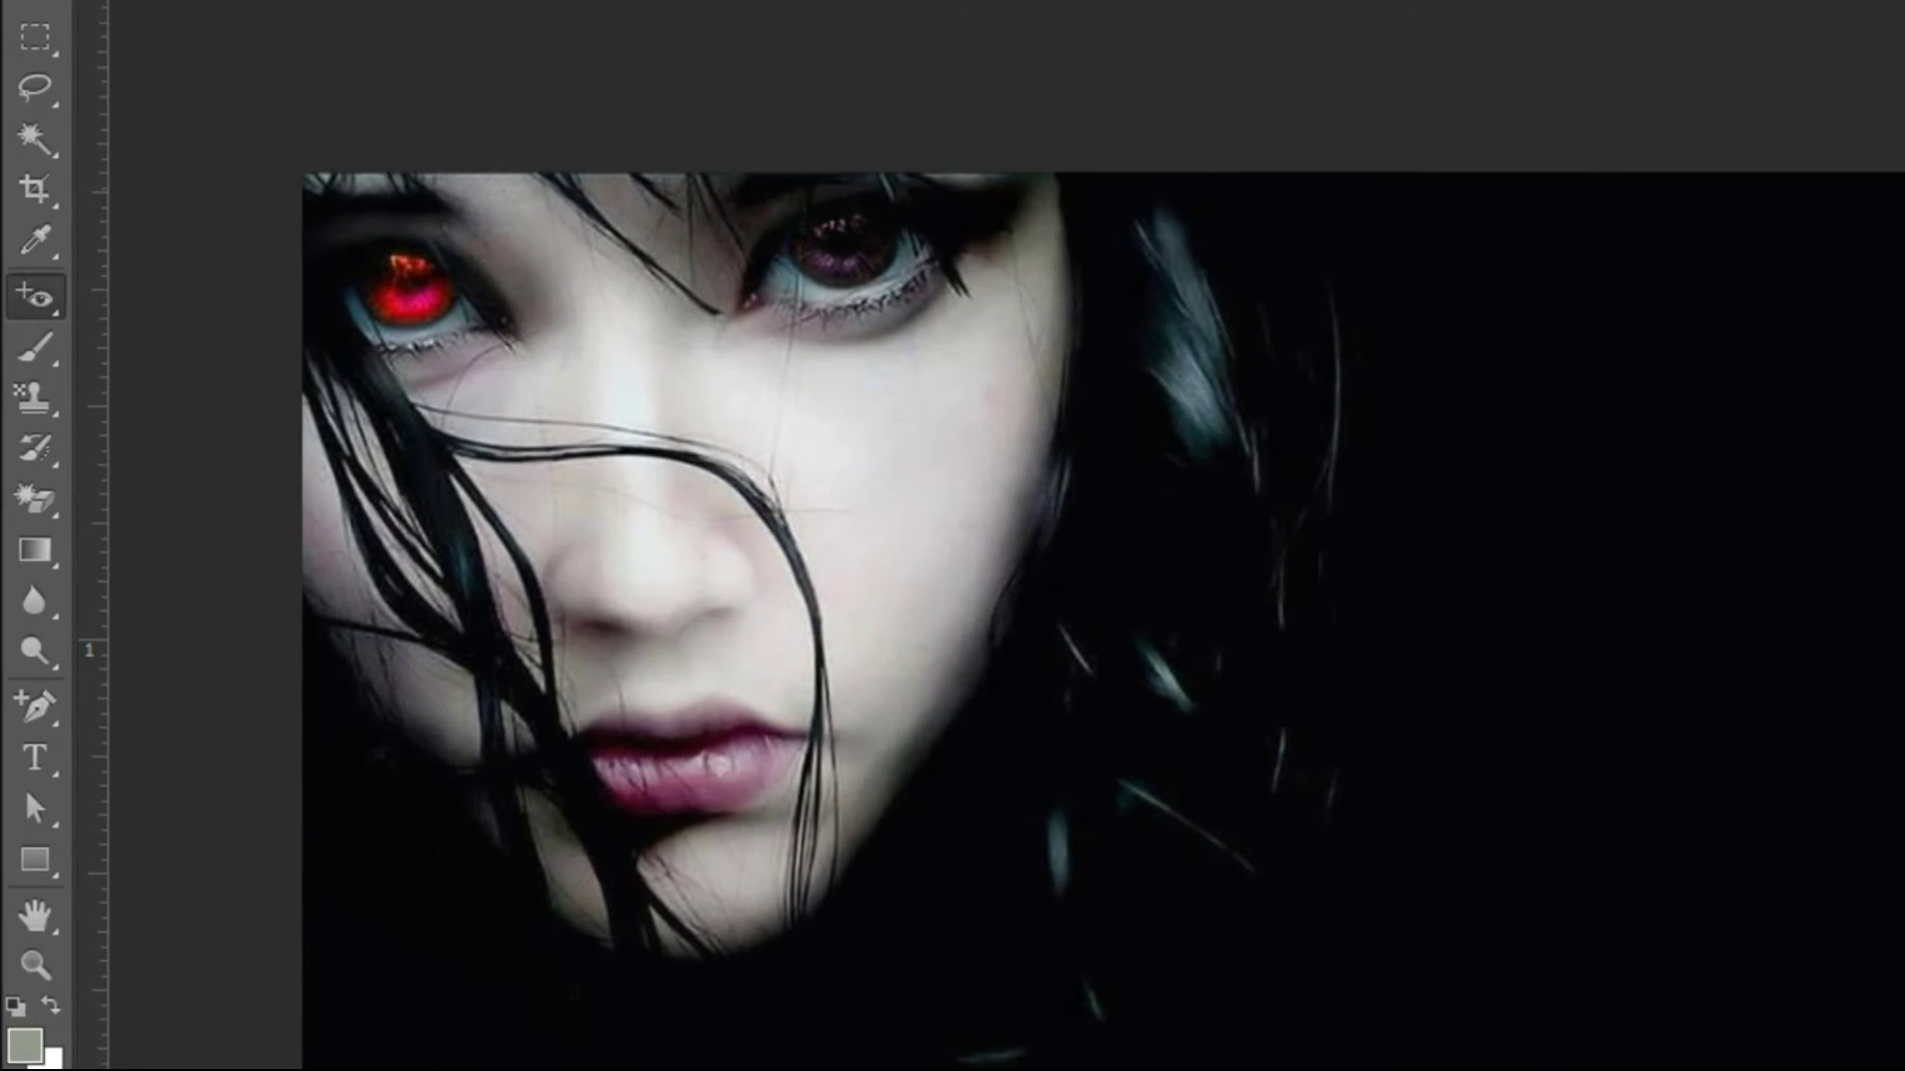
pyautogui.click(375, 262)
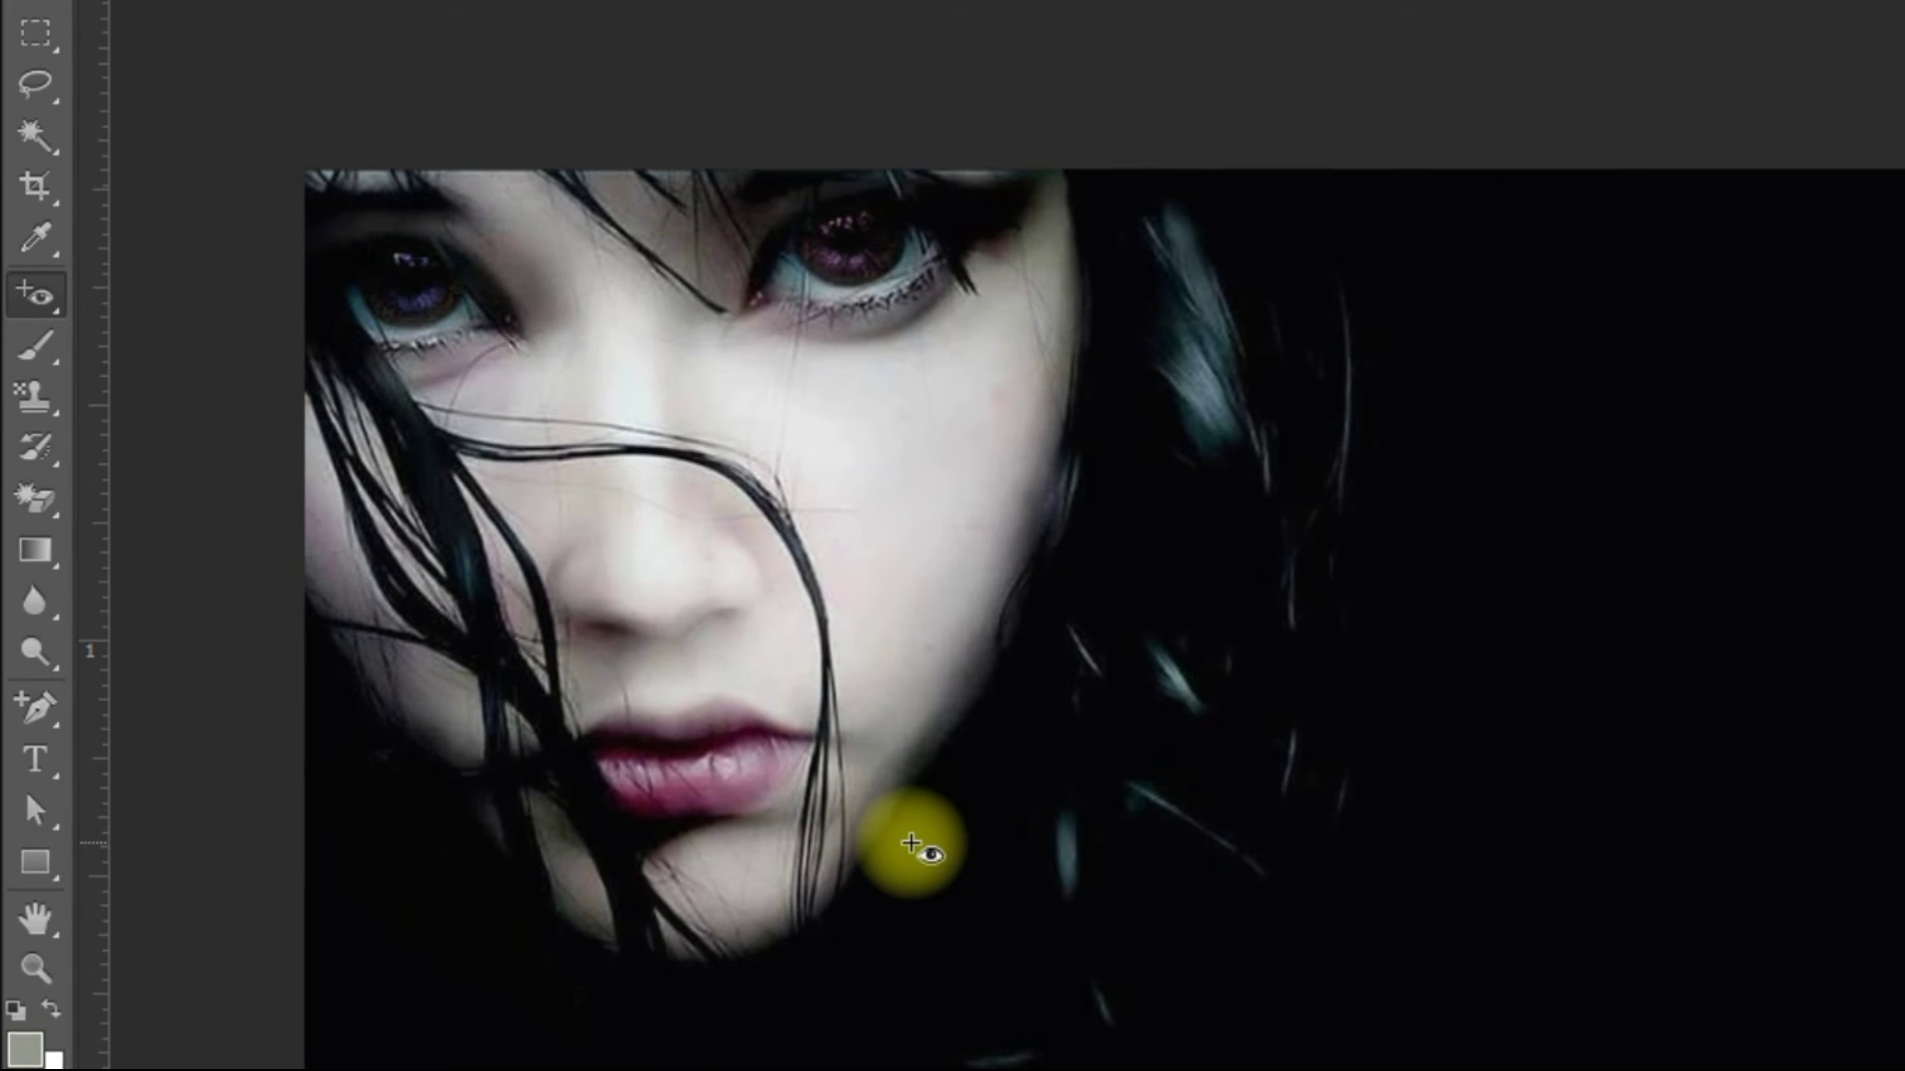
pyautogui.rightClick(50, 292)
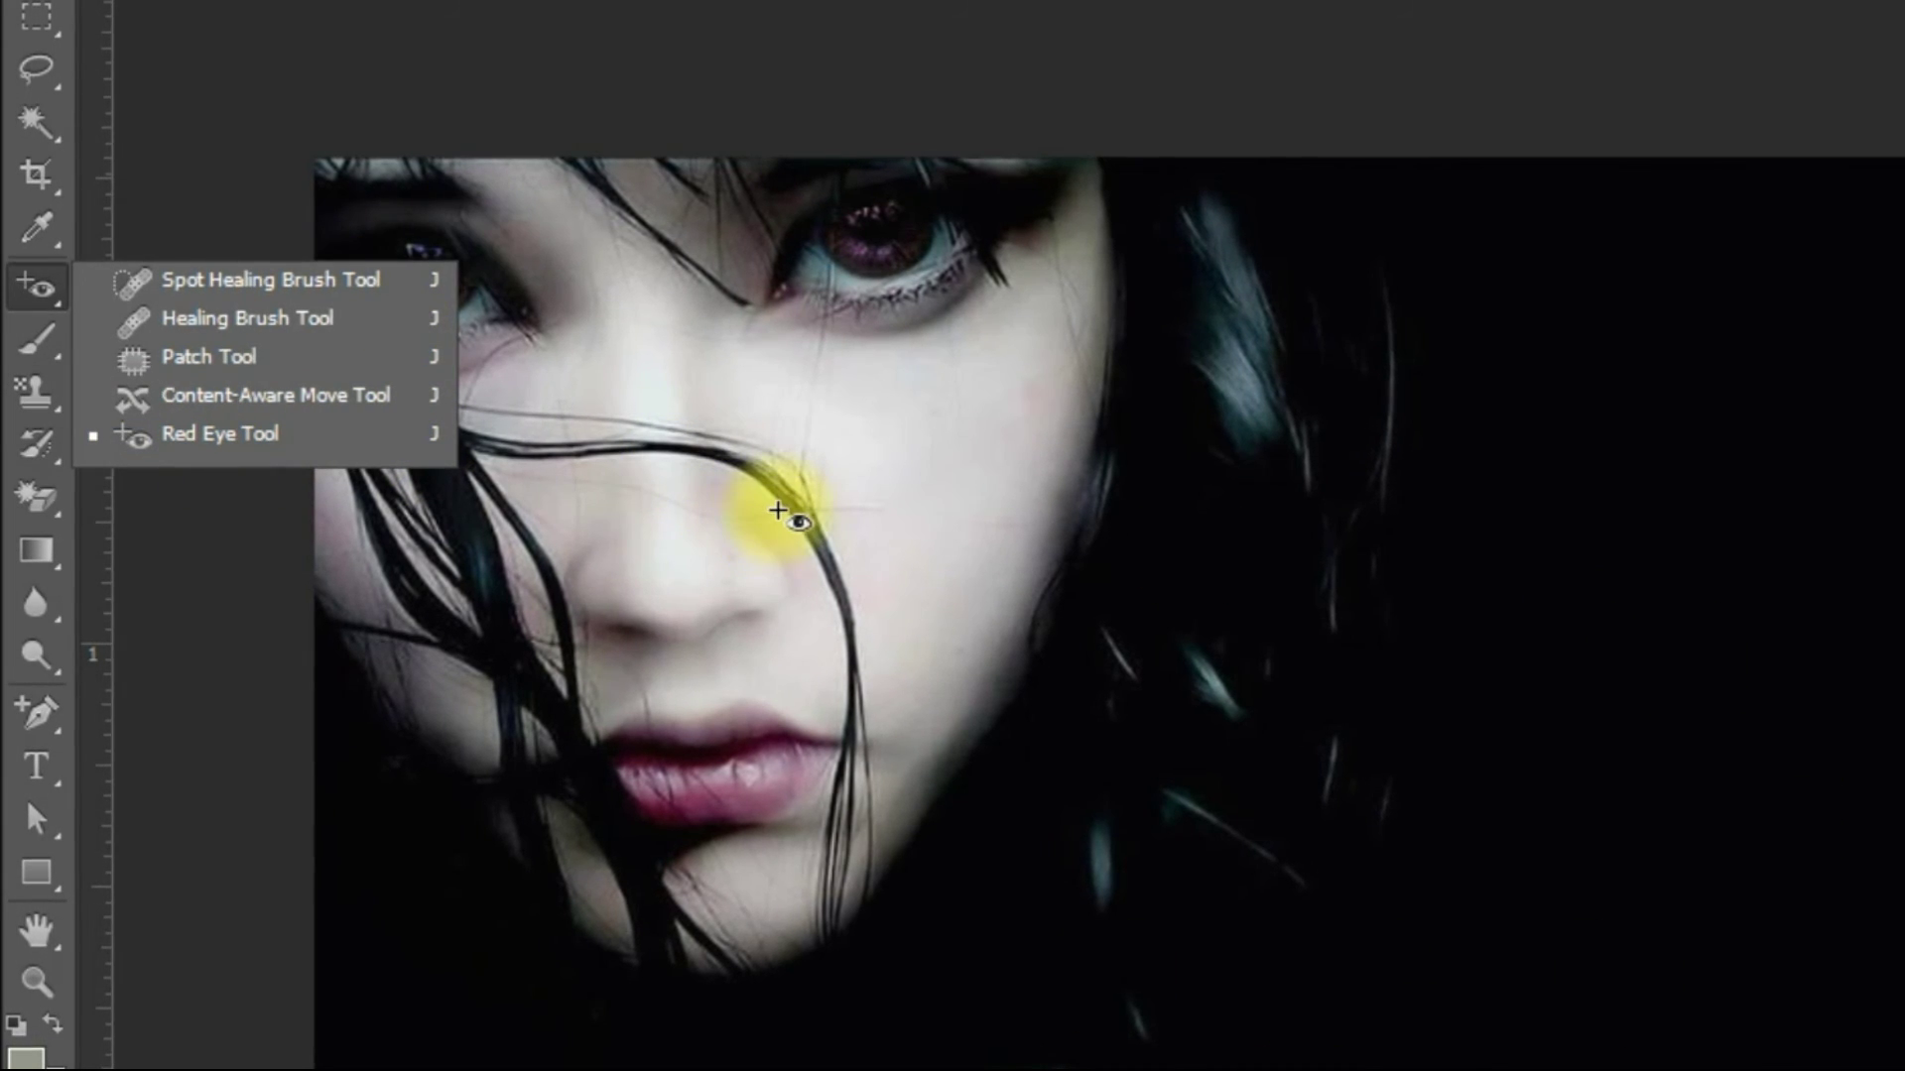
pyautogui.click(871, 637)
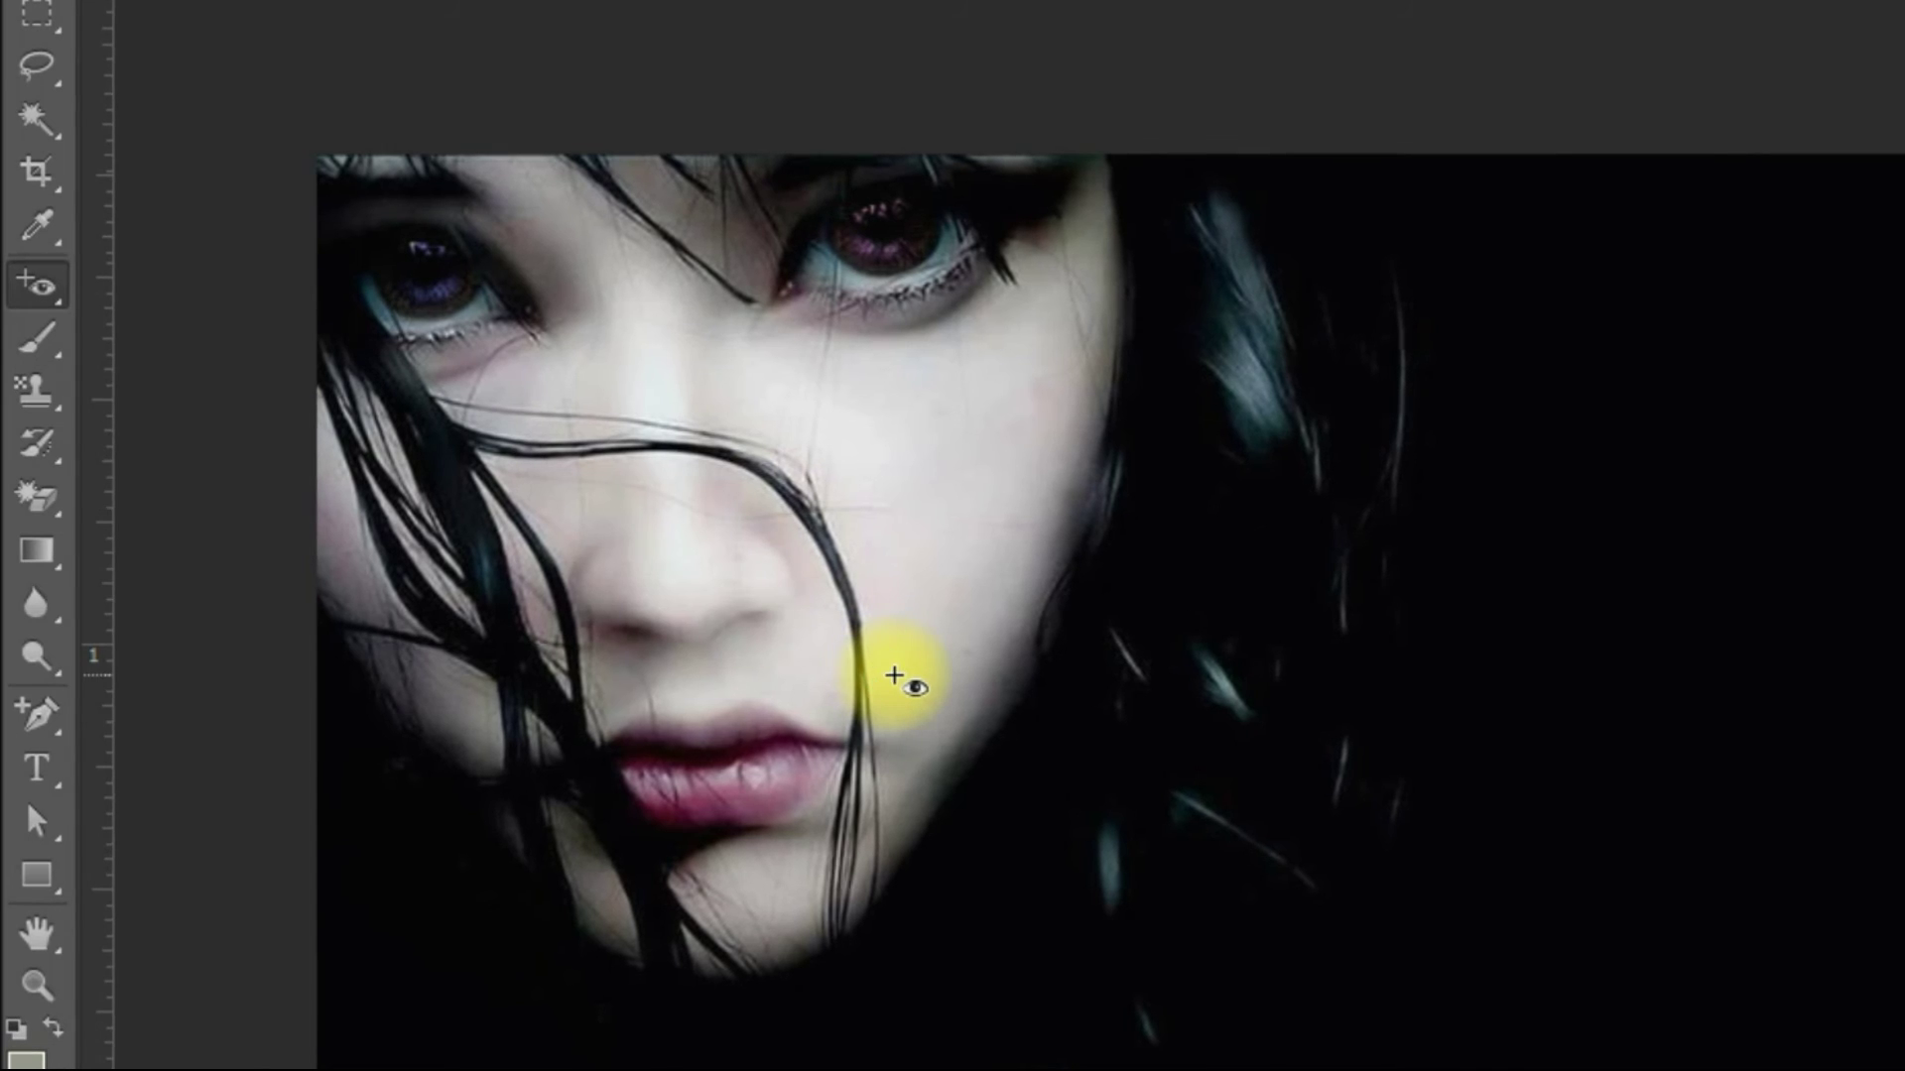
pyautogui.scroll(-2, 923, 694)
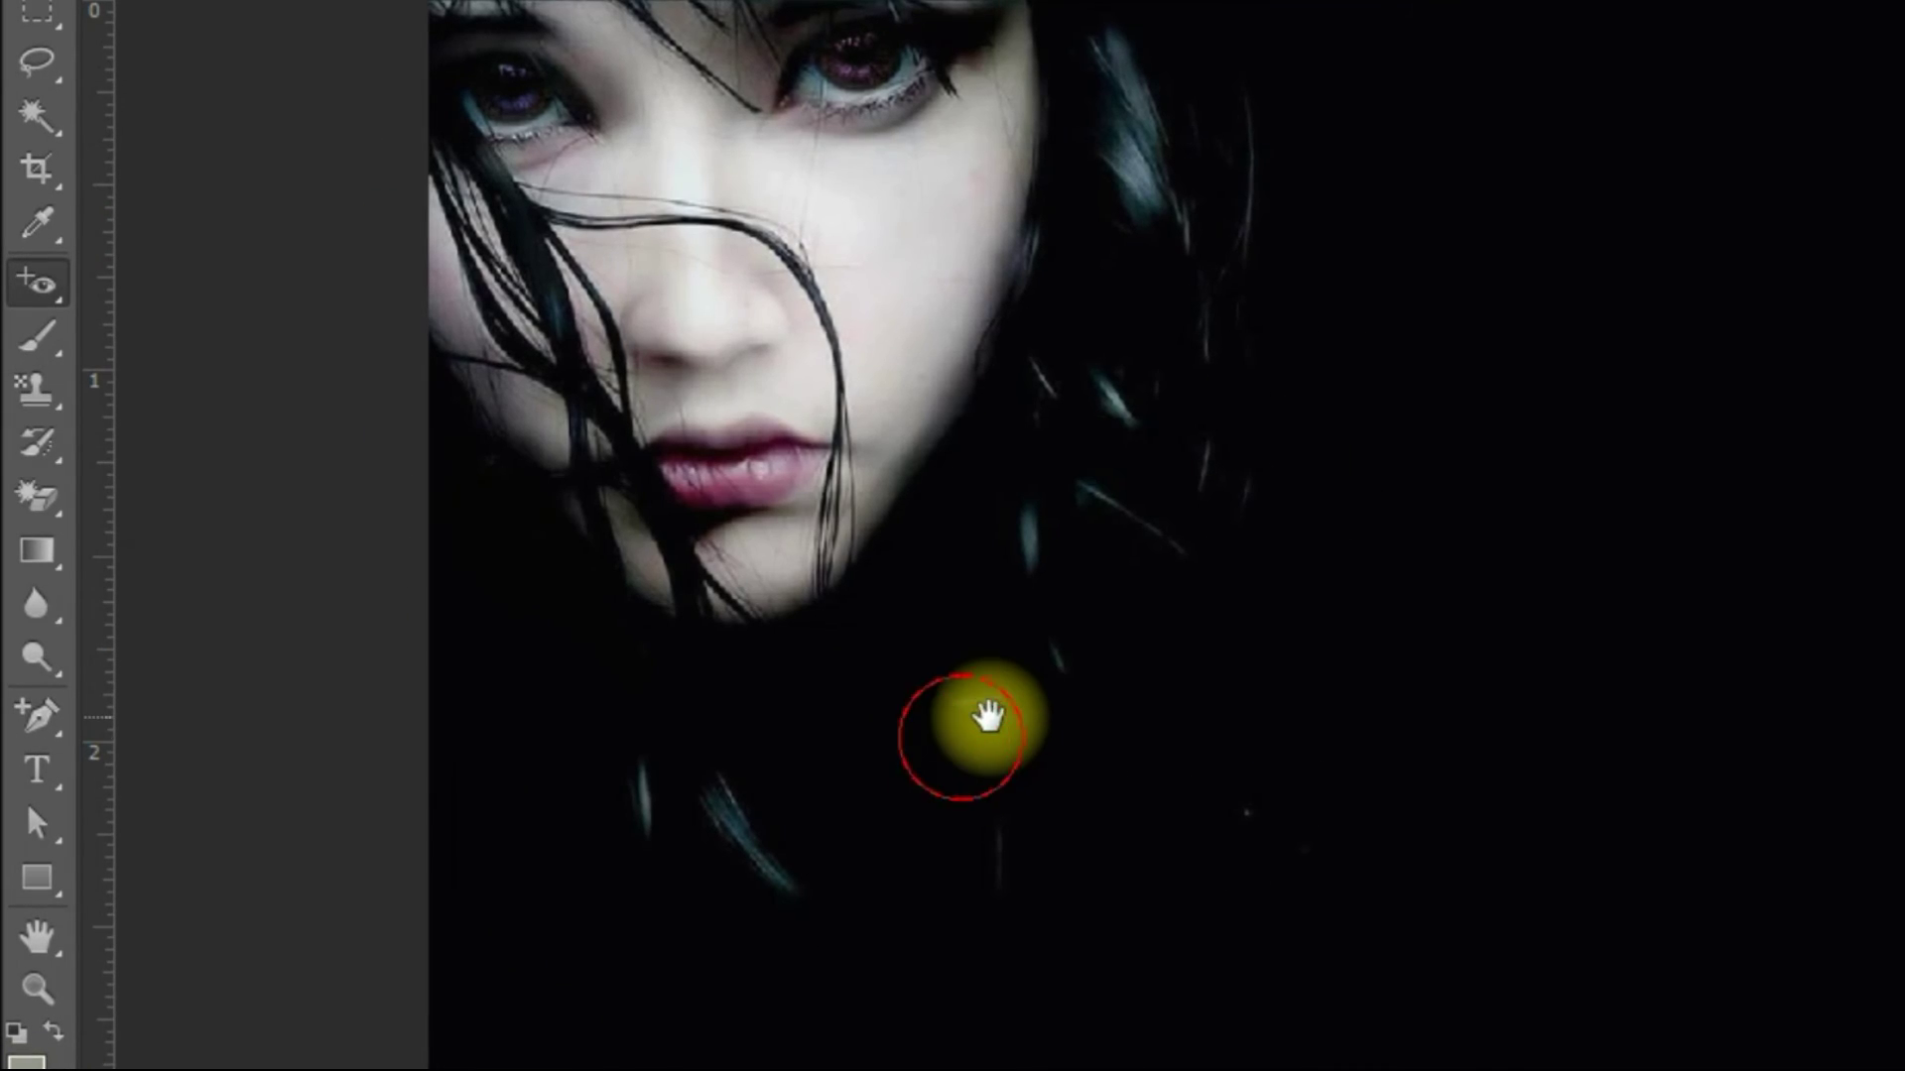
pyautogui.rightClick(44, 287)
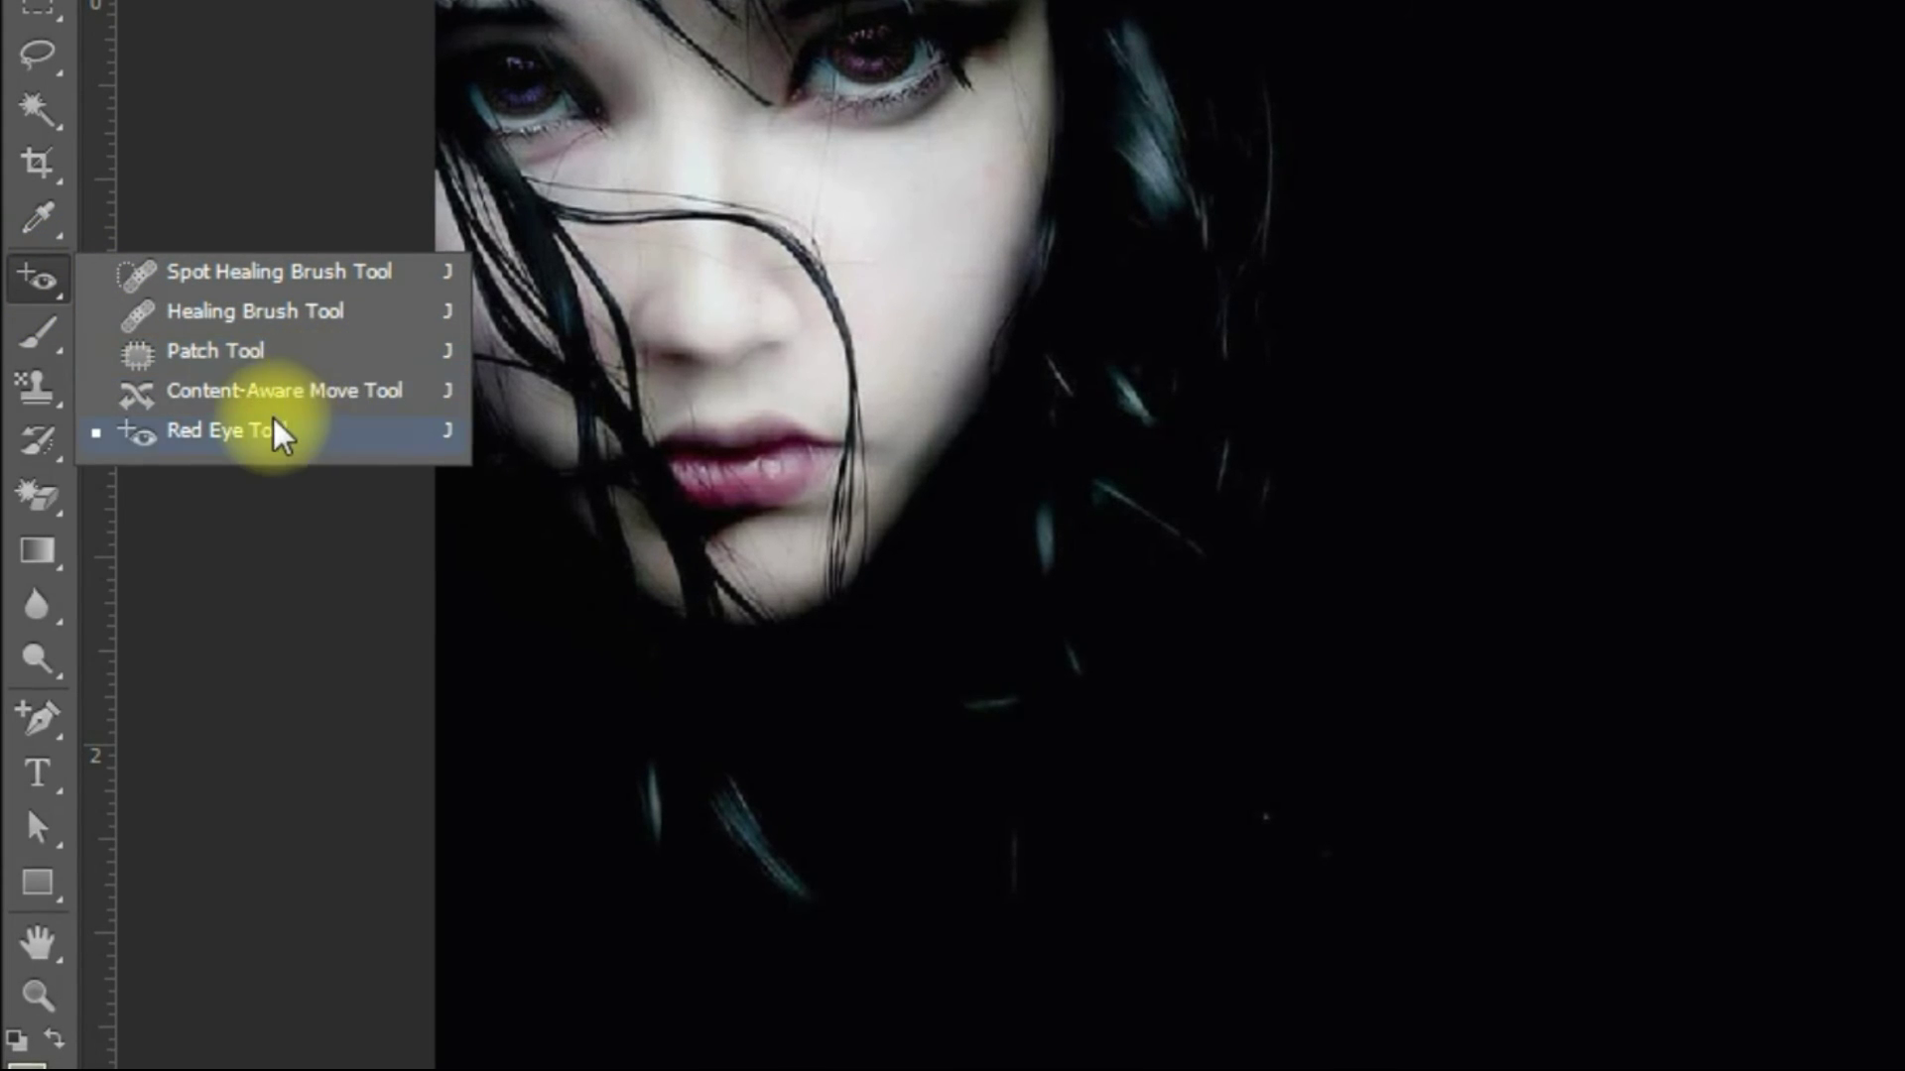
pyautogui.rightClick(41, 342)
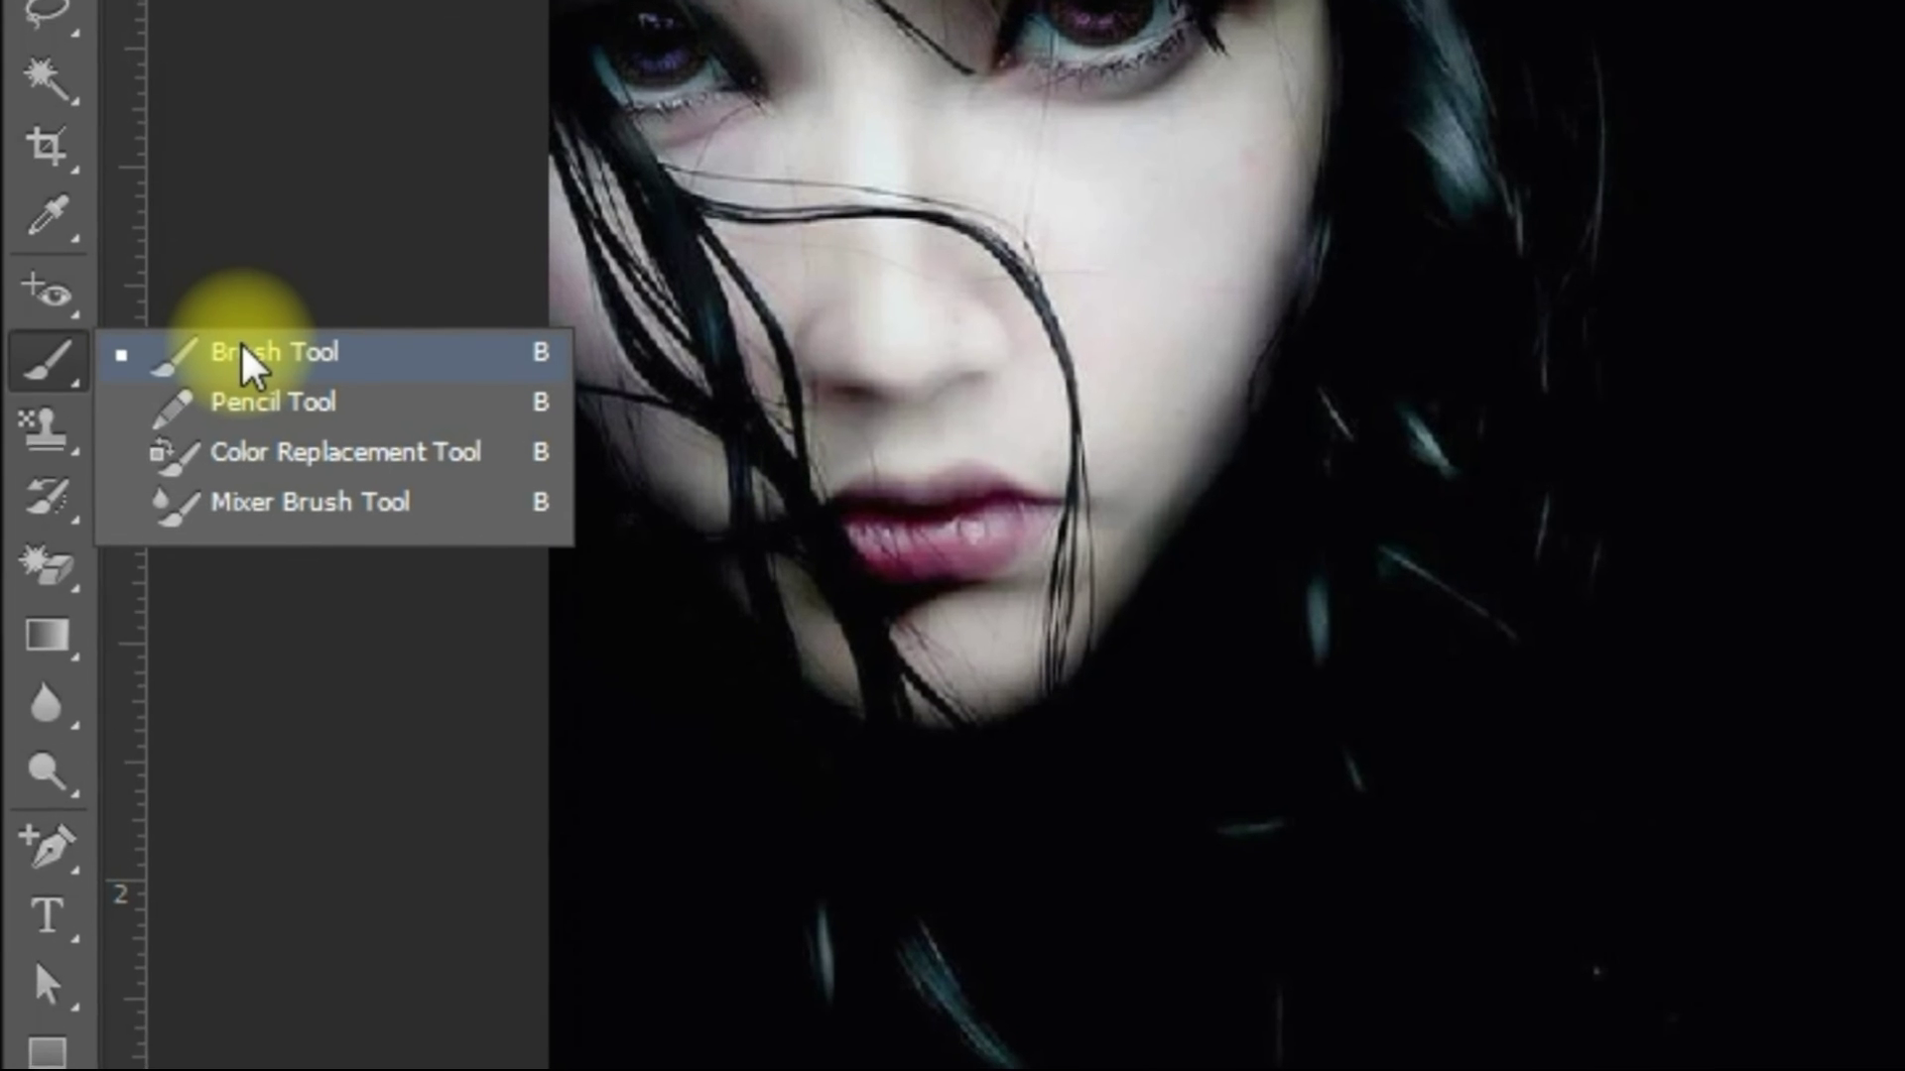